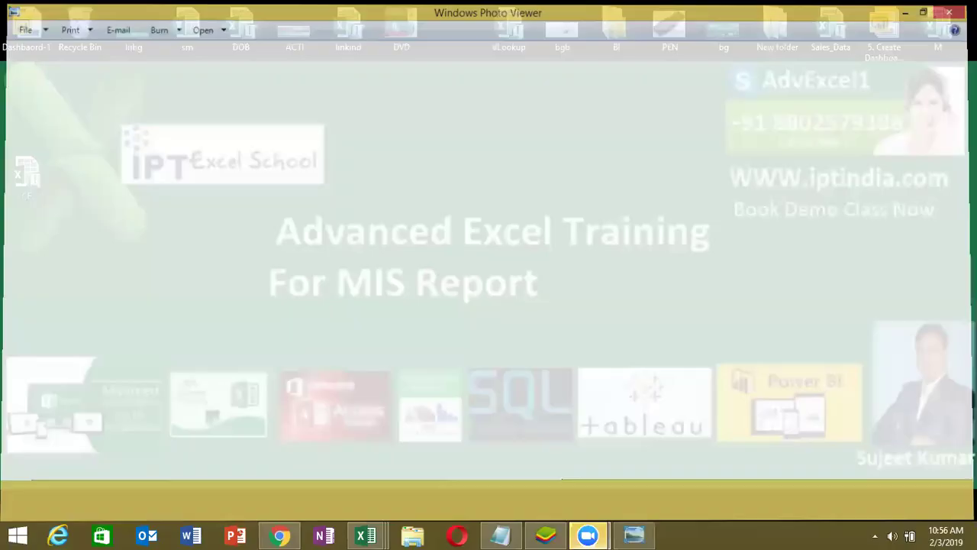
# Step: Close the PEN image in Photo Viewer and bring the Book1 (4) workbook to the front
pyautogui.click(959, 7)
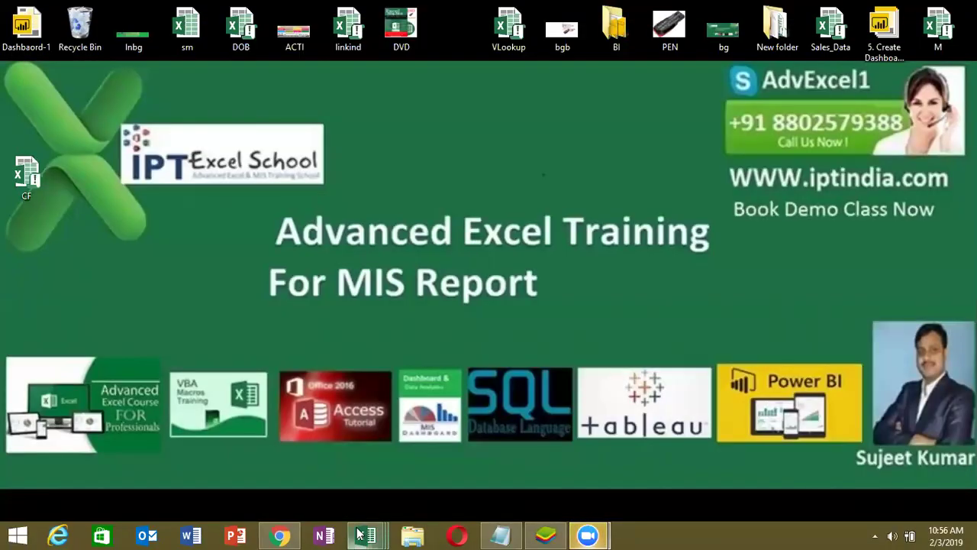
pyautogui.moveTo(373, 534)
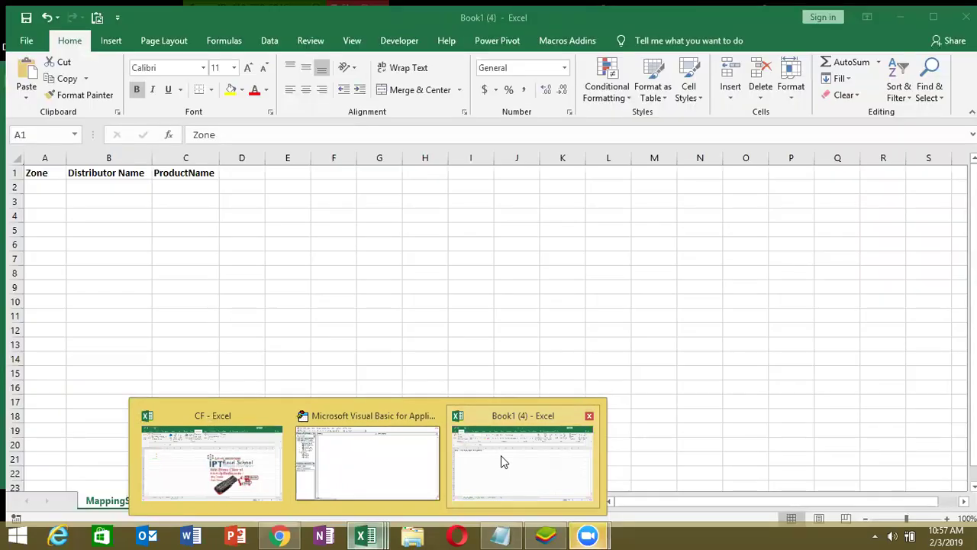
pyautogui.click(500, 456)
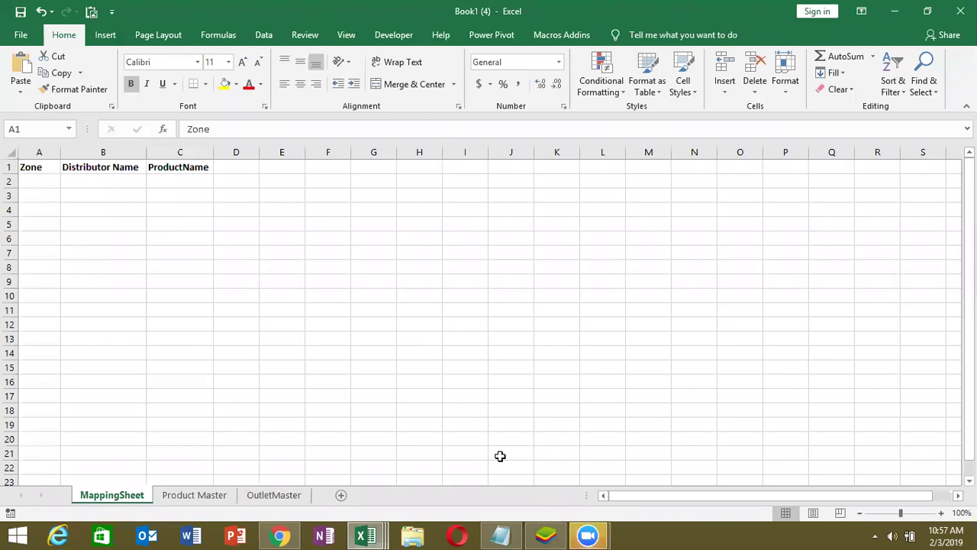
pyautogui.click(213, 498)
pyautogui.click(249, 497)
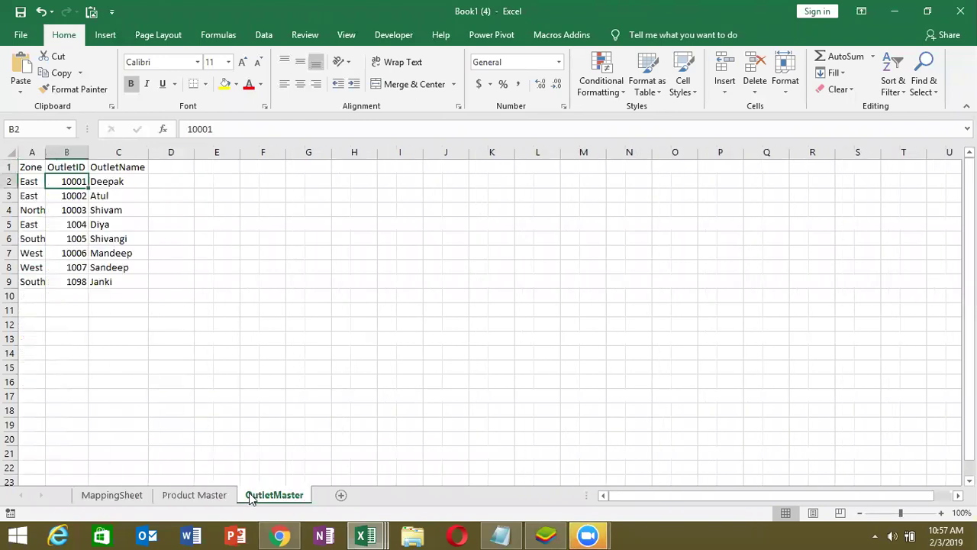
pyautogui.click(132, 498)
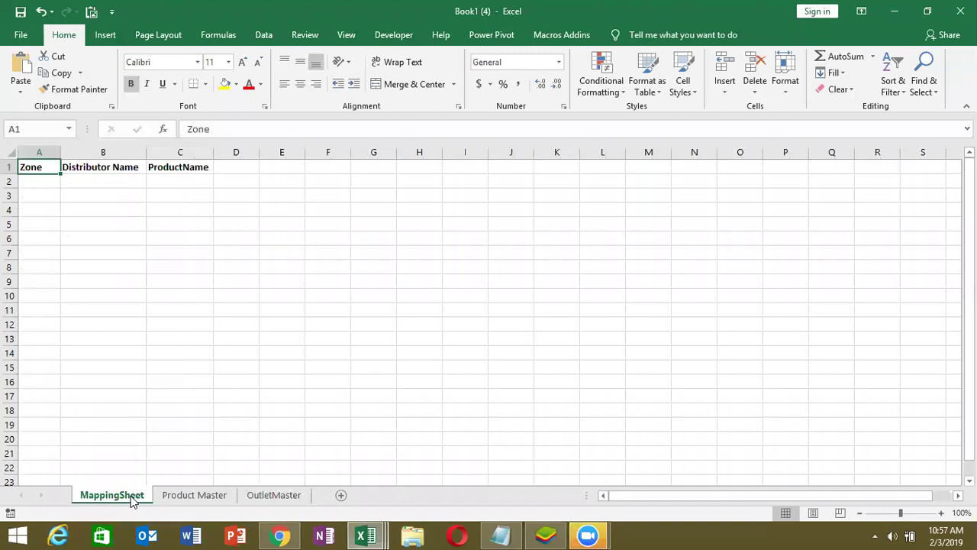
pyautogui.click(179, 498)
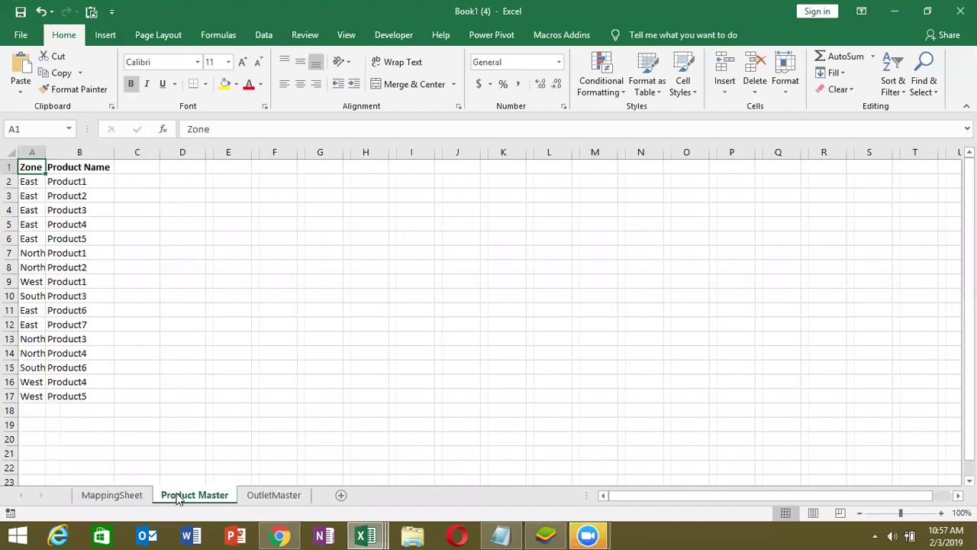
pyautogui.click(258, 502)
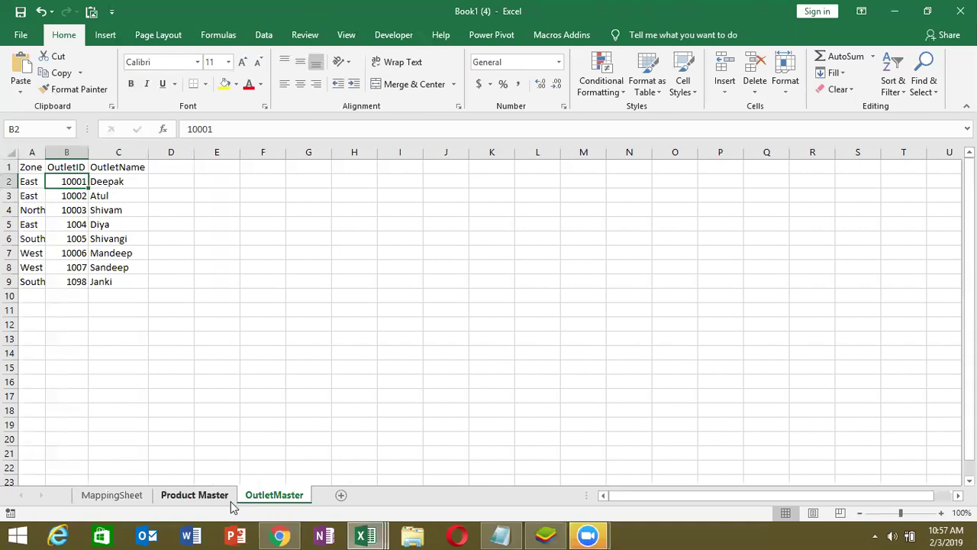
pyautogui.click(228, 502)
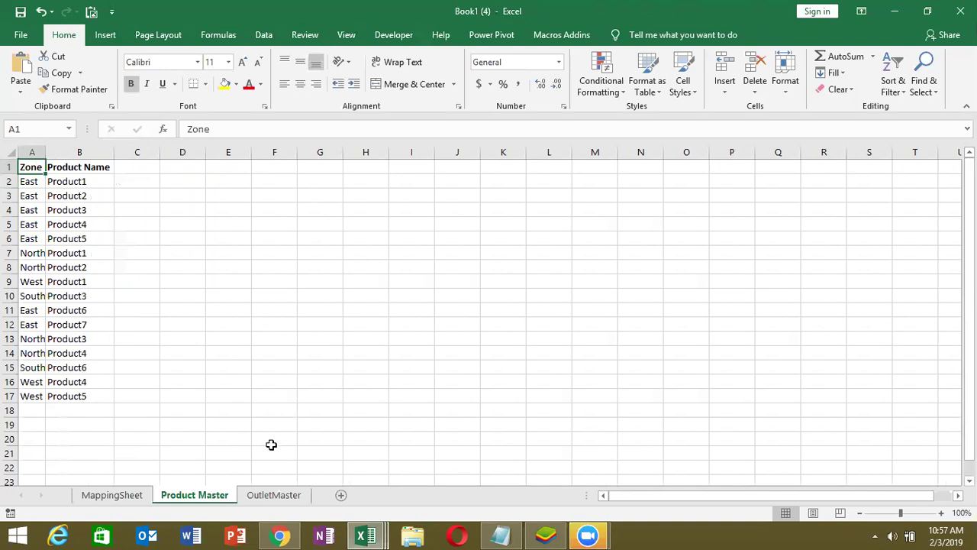
pyautogui.click(273, 494)
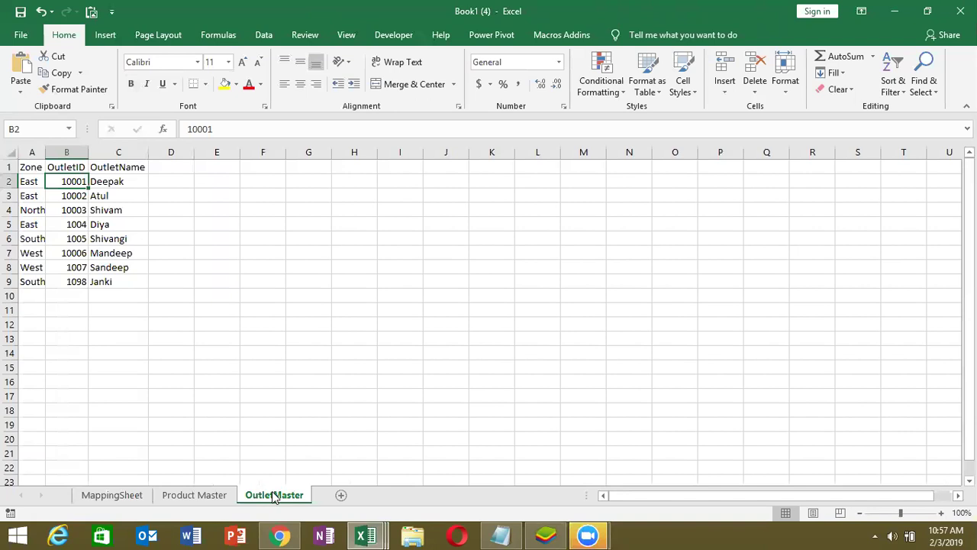
pyautogui.click(203, 500)
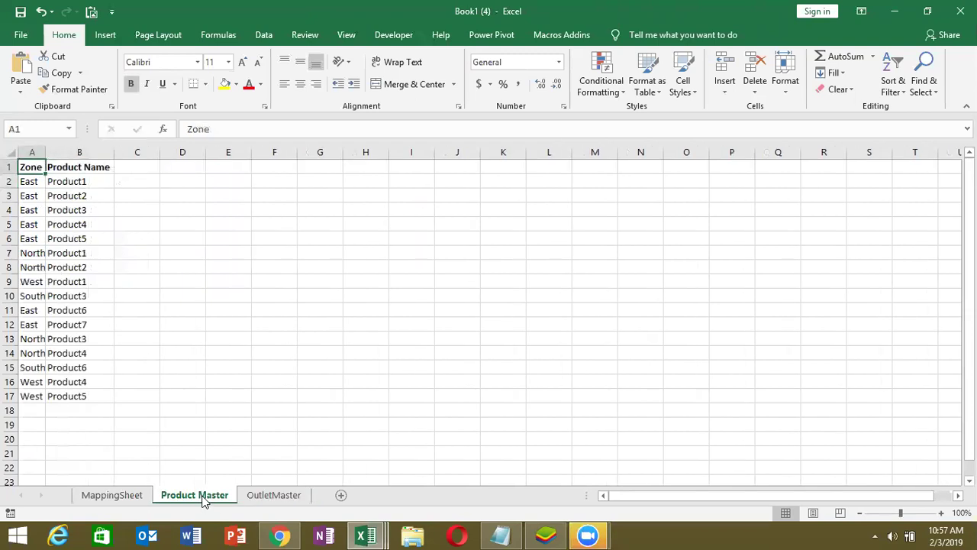
pyautogui.click(263, 497)
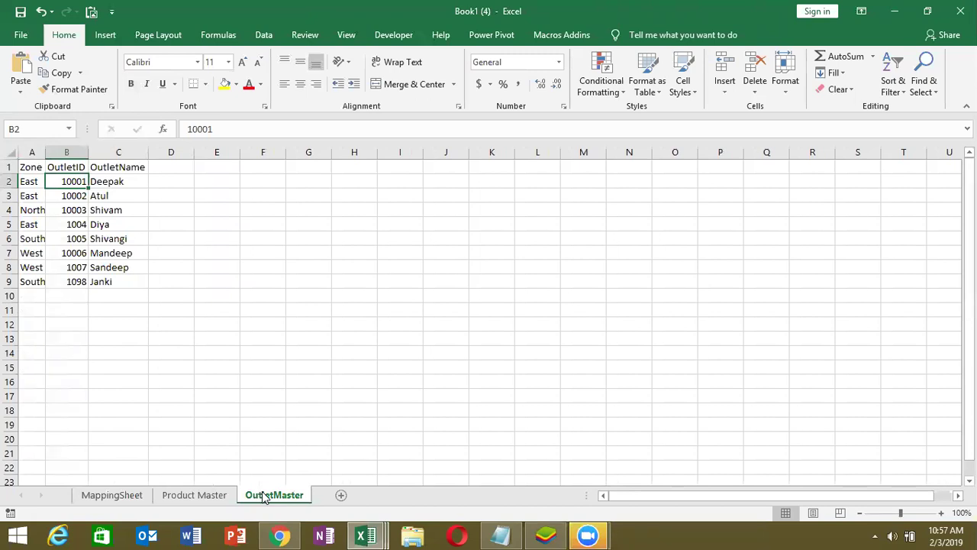
# Step: Copy the zone East from OutletMaster A2 into MappingSheet cell A2
pyautogui.click(127, 497)
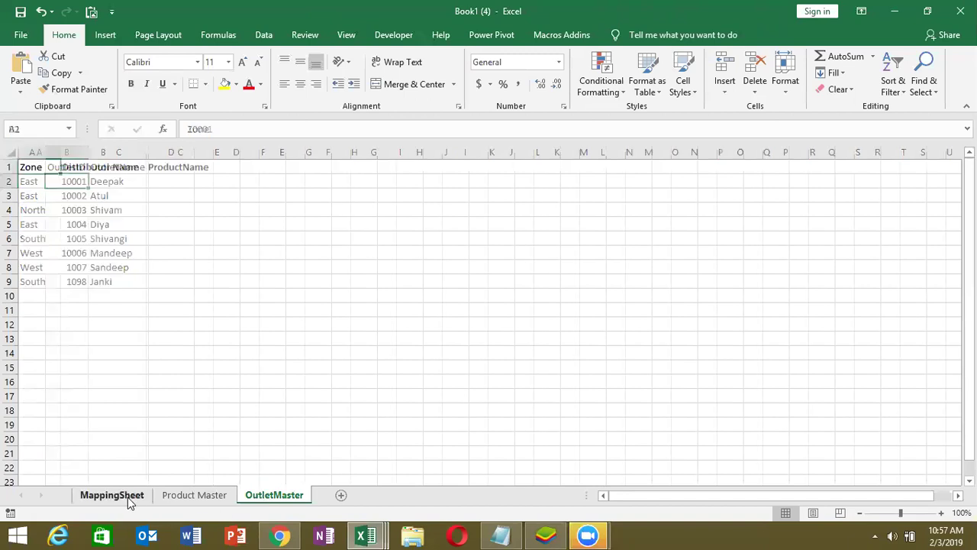
pyautogui.click(252, 496)
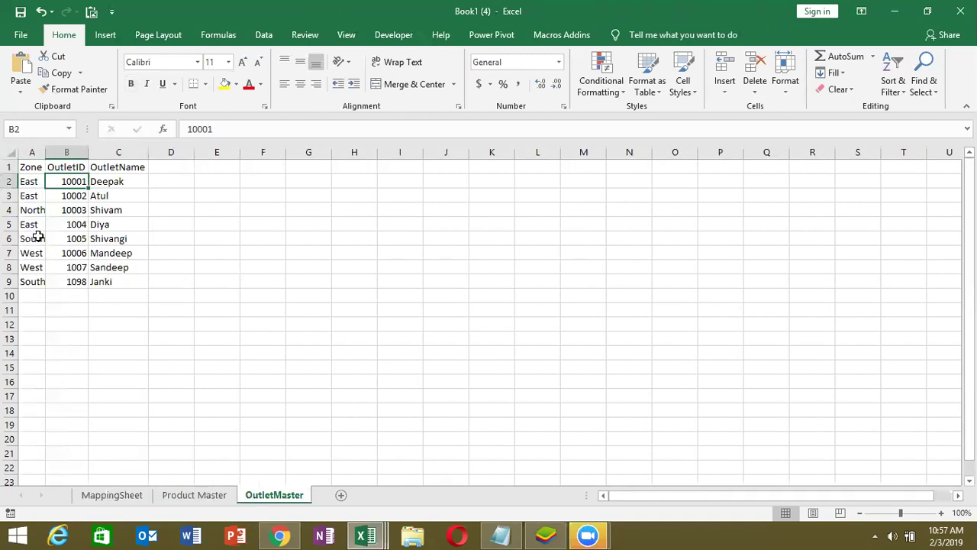
pyautogui.click(32, 184)
pyautogui.hotkey('ctrl', 'c')
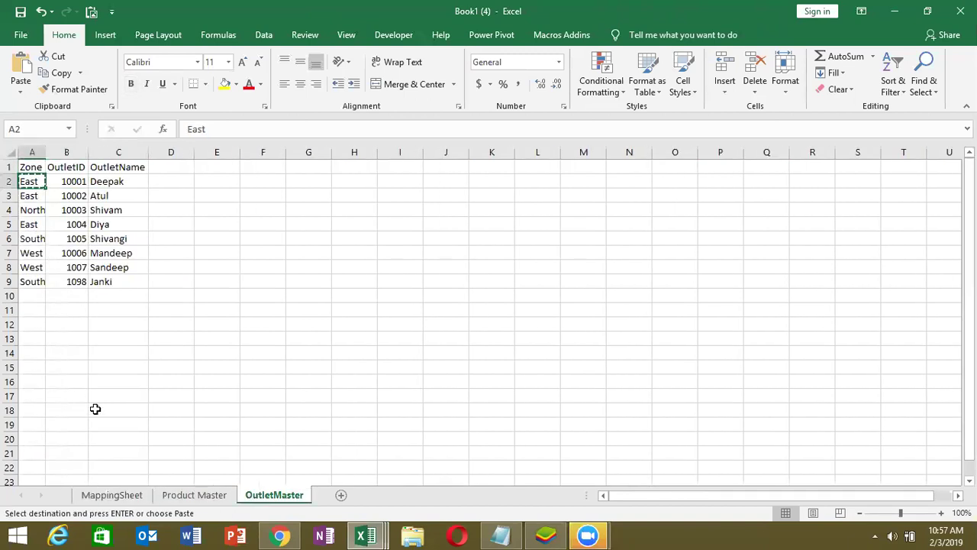
pyautogui.click(102, 495)
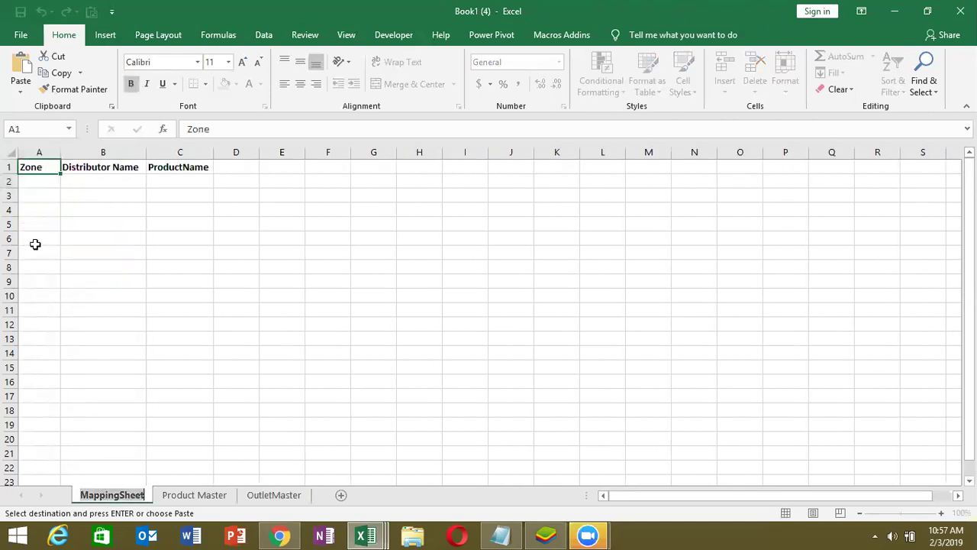
pyautogui.click(35, 181)
pyautogui.hotkey('ctrl', 'v')
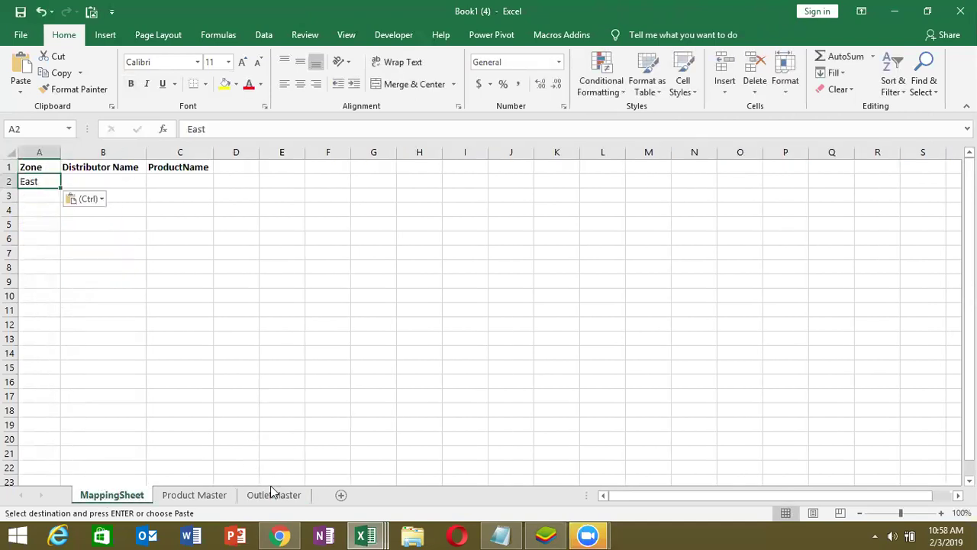
# Step: Copy the first outlet's name from OutletMaster C2 into MappingSheet cell B2
pyautogui.click(273, 495)
pyautogui.click(115, 181)
pyautogui.hotkey('ctrl', 'c')
pyautogui.click(92, 498)
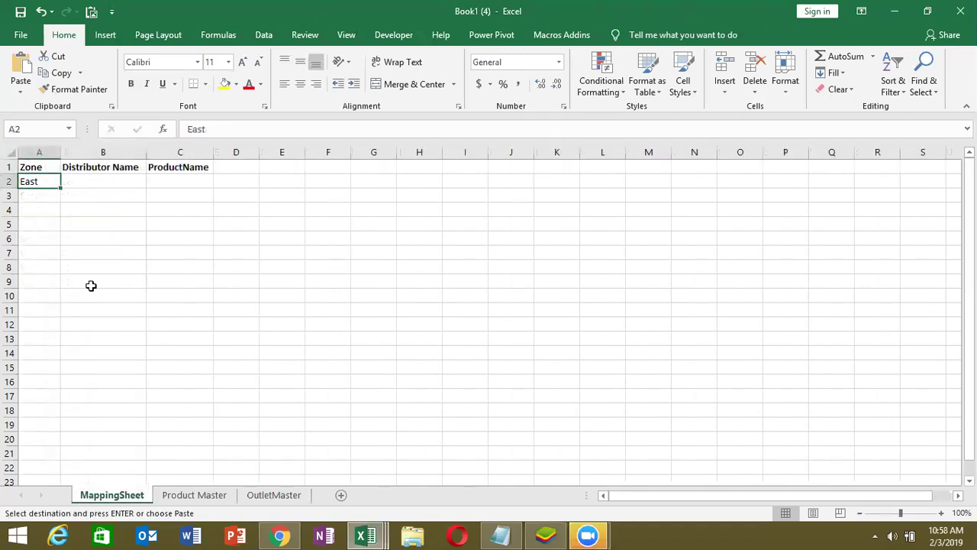
pyautogui.click(120, 183)
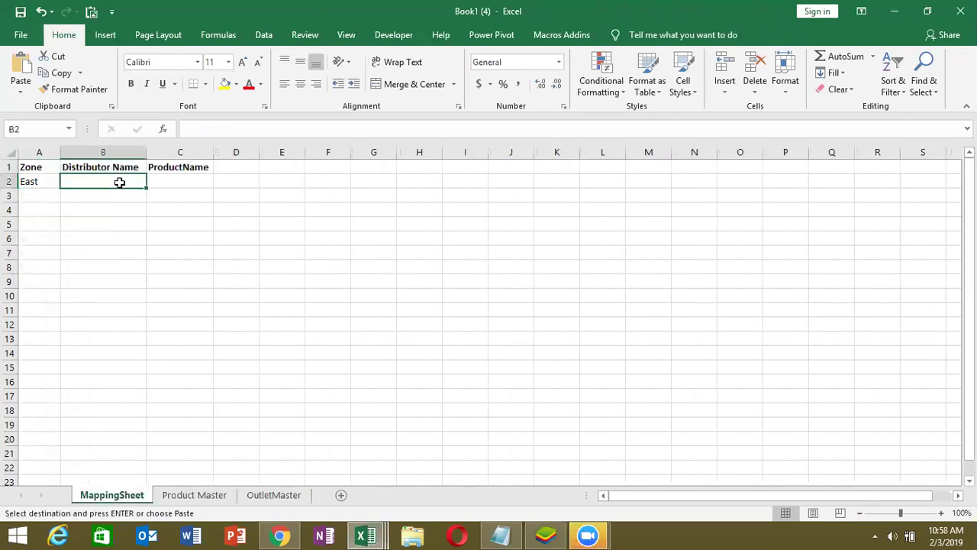
pyautogui.hotkey('ctrl', 'v')
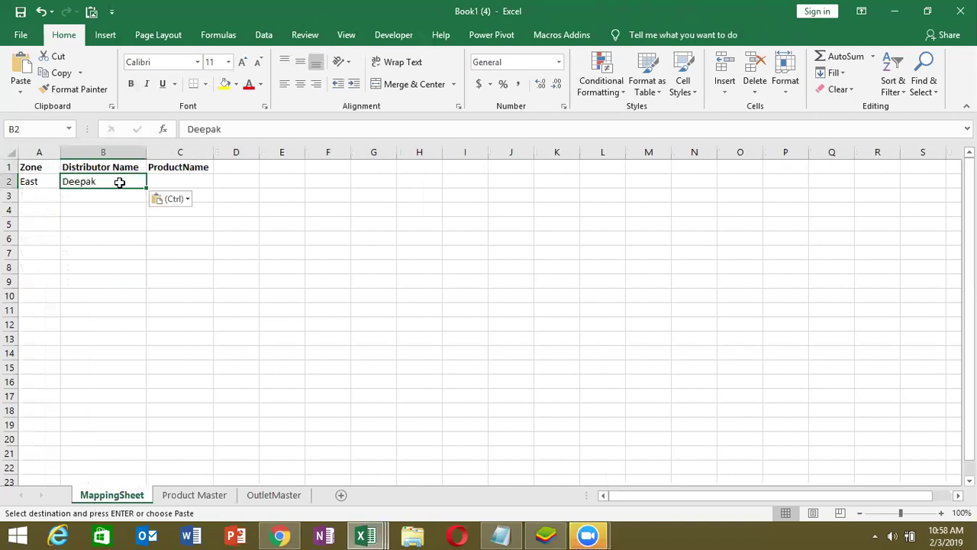
# Step: Filter the Product Master sheet to show only East zone rows
pyautogui.click(185, 495)
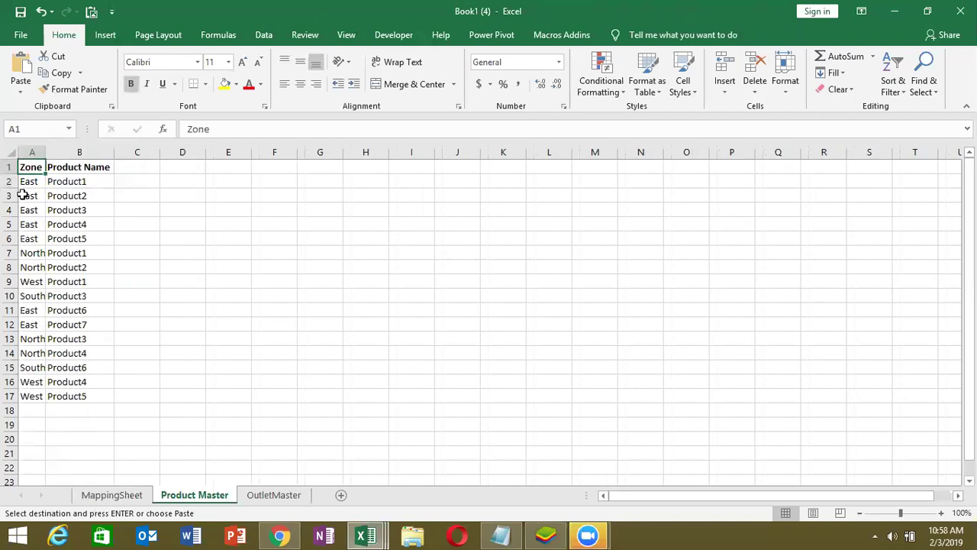
pyautogui.hotkey('ctrl', 'shift', 'l')
pyautogui.click(39, 167)
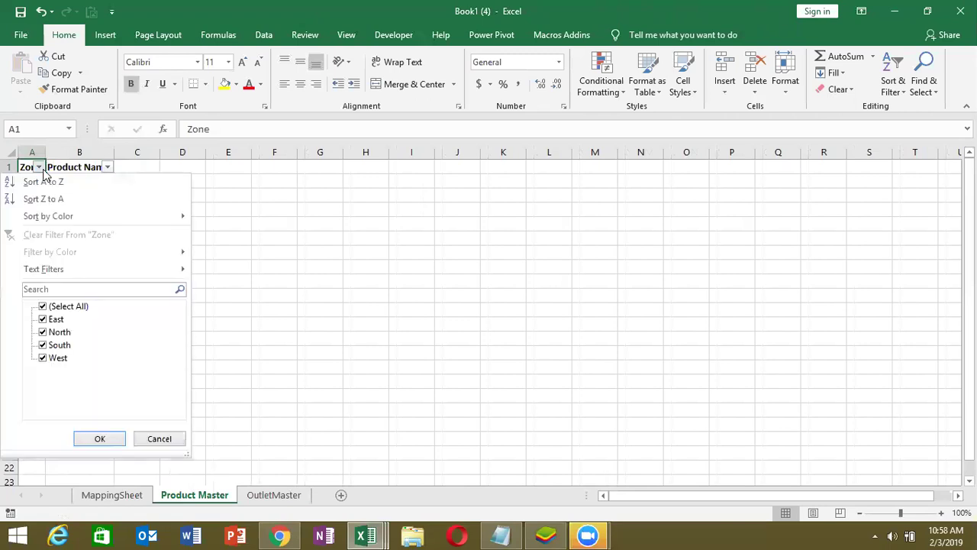
pyautogui.click(42, 307)
pyautogui.click(43, 319)
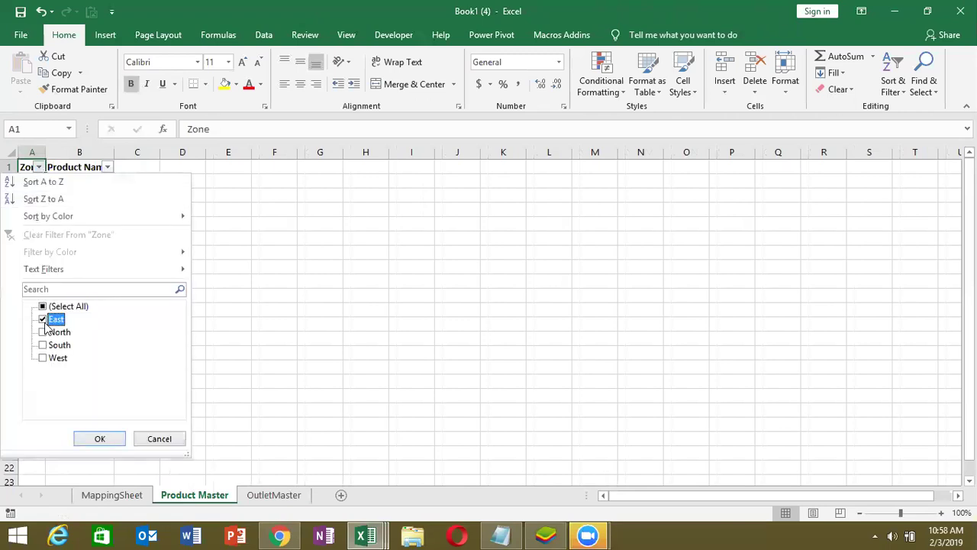
pyautogui.click(95, 438)
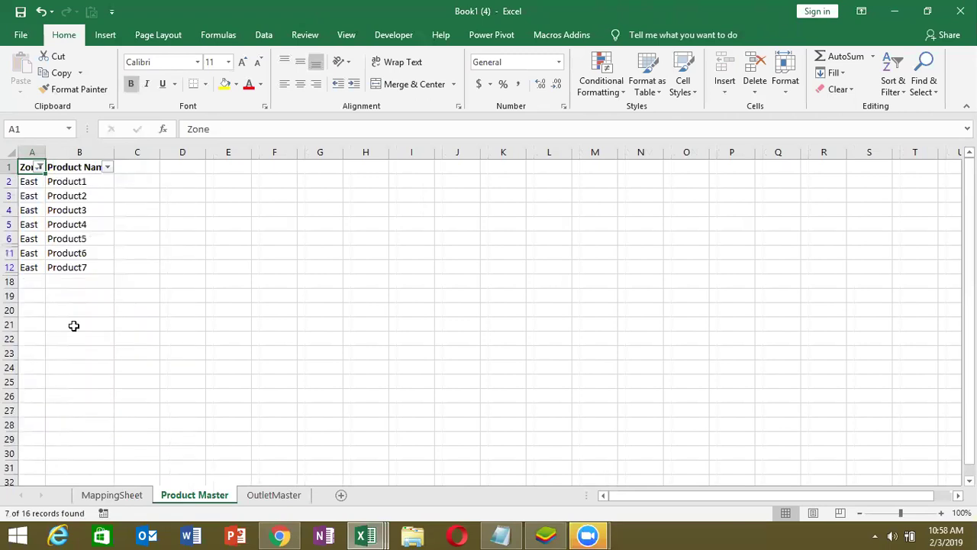
# Step: Copy the filtered East product rows and paste them into MappingSheet starting at C2
pyautogui.press('Down')
pyautogui.hotkey('ctrl', 'shift', 'Right')
pyautogui.hotkey('ctrl', 'shift', 'Down')
pyautogui.hotkey('ctrl', 'c')
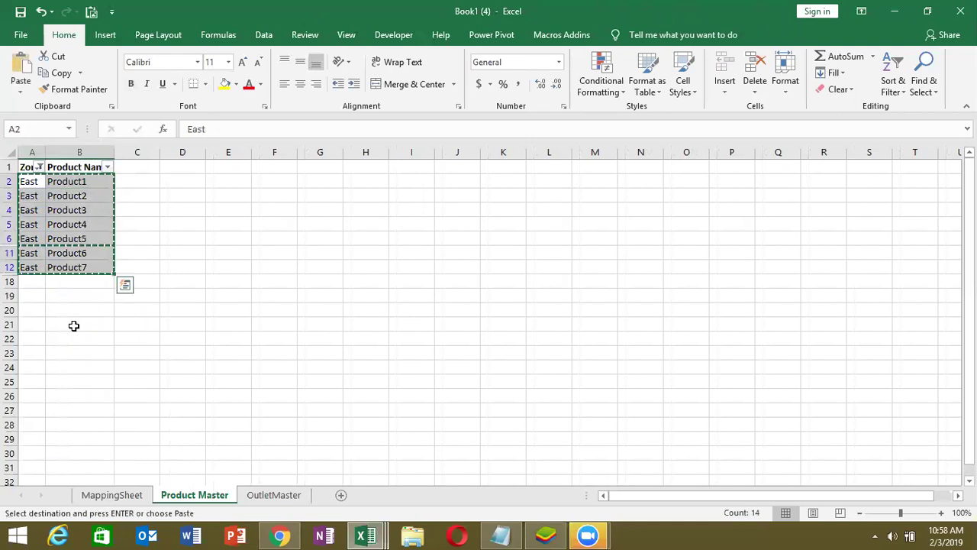
pyautogui.click(111, 495)
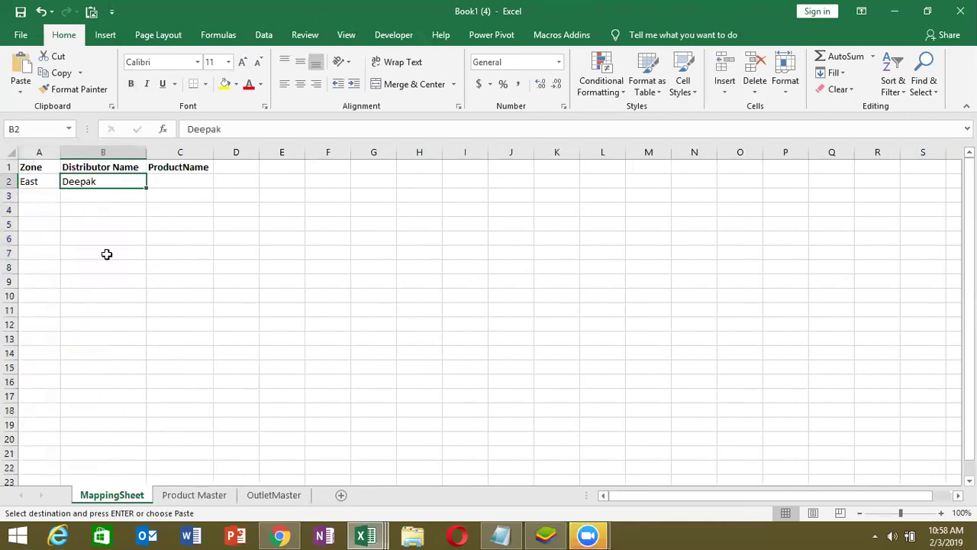
pyautogui.click(171, 183)
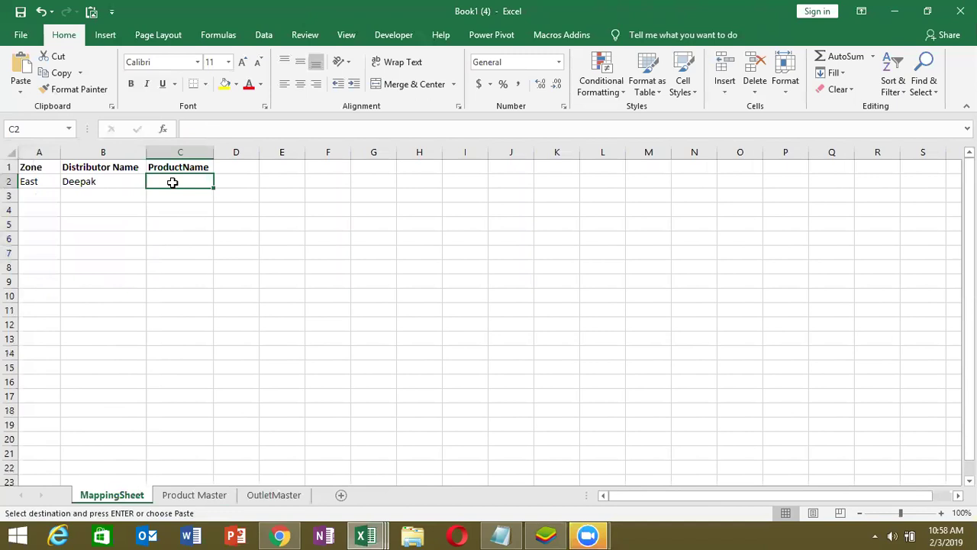
pyautogui.hotkey('ctrl', 'v')
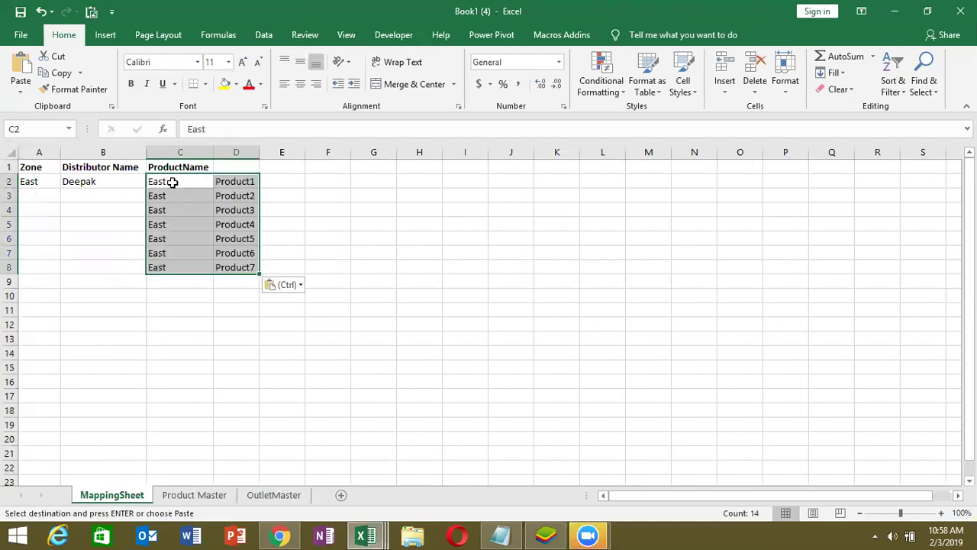
# Step: Remove the stray East values and move Product1–Product7 from column D into C2:C8
pyautogui.click(172, 182)
pyautogui.hotkey('ctrl', 'shift', 'Down')
pyautogui.press('Delete')
pyautogui.press('Right')
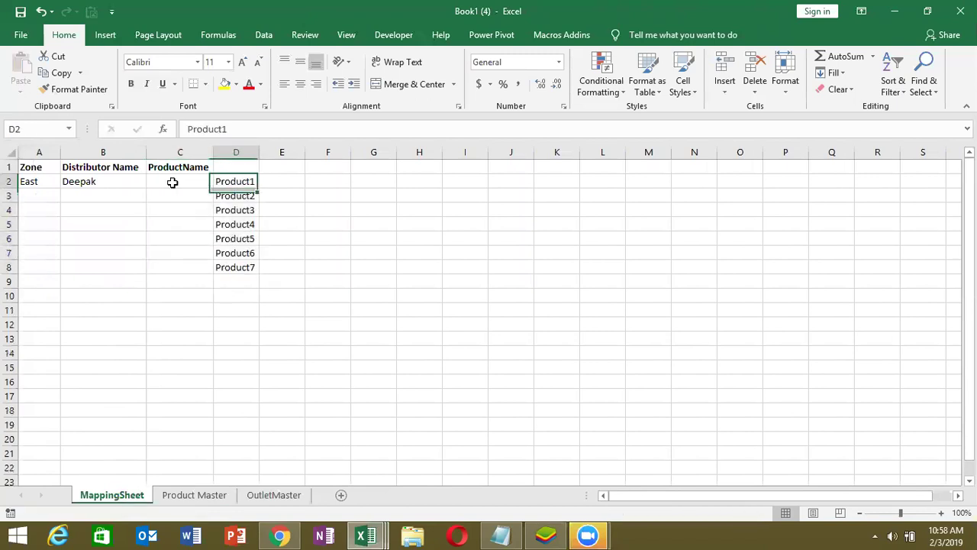
pyautogui.hotkey('ctrl', 'shift', 'Down')
pyautogui.hotkey('ctrl', 'c')
pyautogui.click(173, 181)
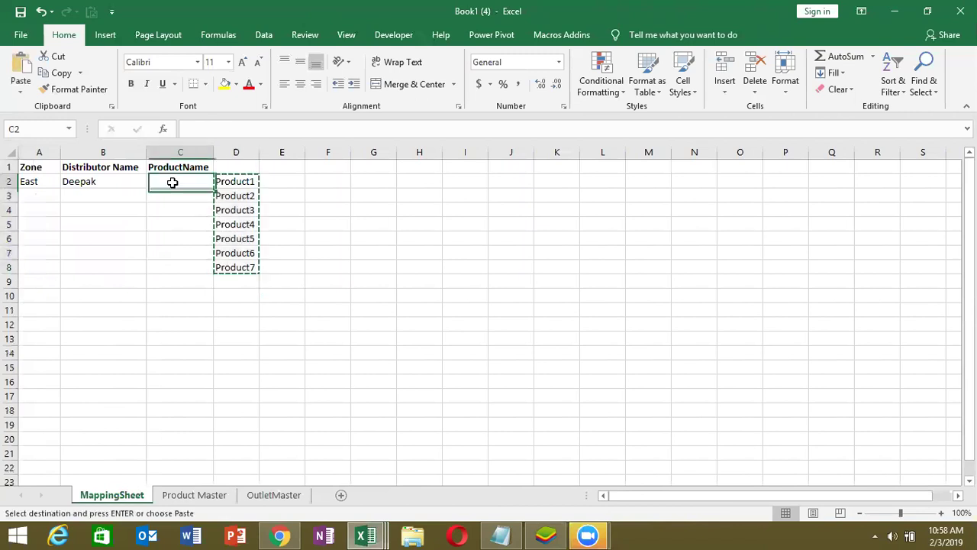
pyautogui.hotkey('ctrl', 'v')
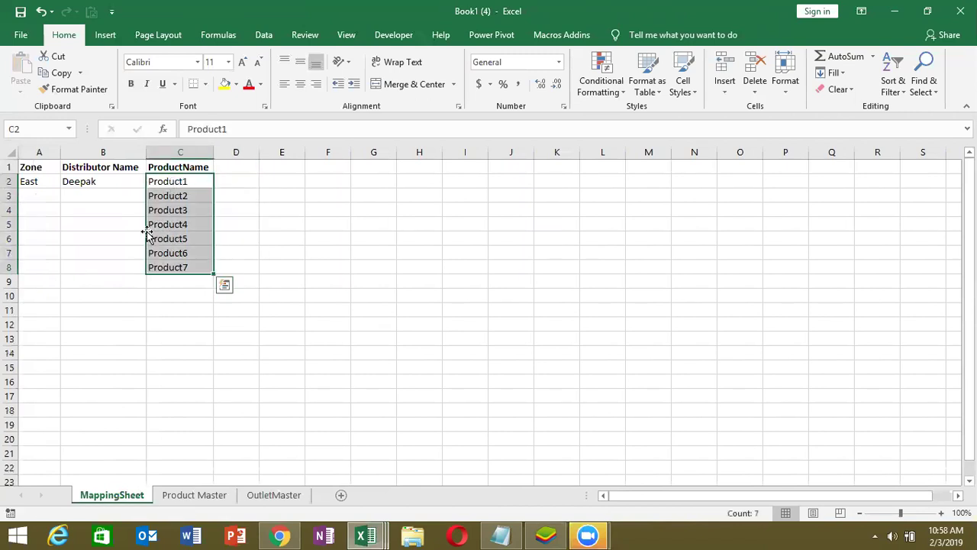
# Step: Fill East and the outlet name down A2:B8 with Ctrl+D
pyautogui.moveTo(113, 262); pyautogui.dragTo(114, 263)
pyautogui.hotkey('ctrl', 'shift', 'Up')
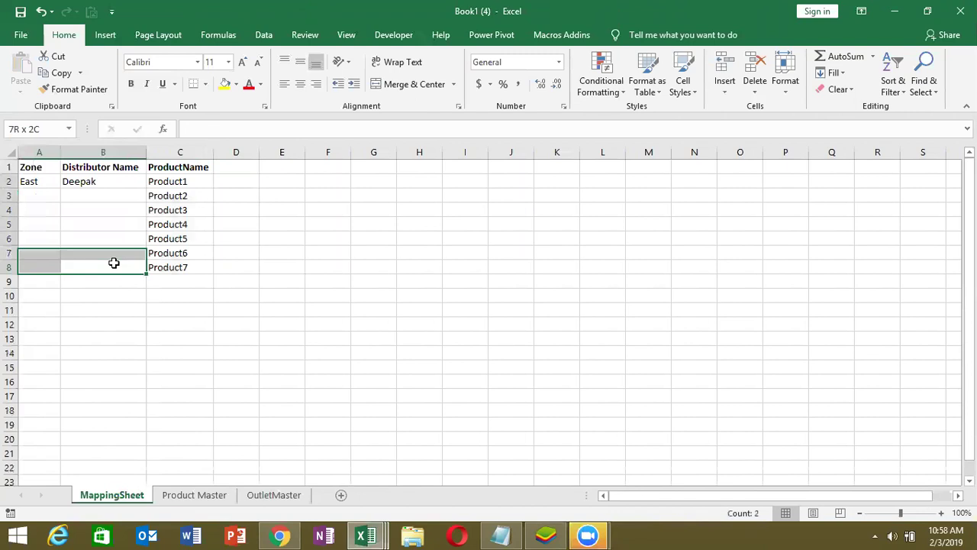
pyautogui.hotkey('ctrl', 'd')
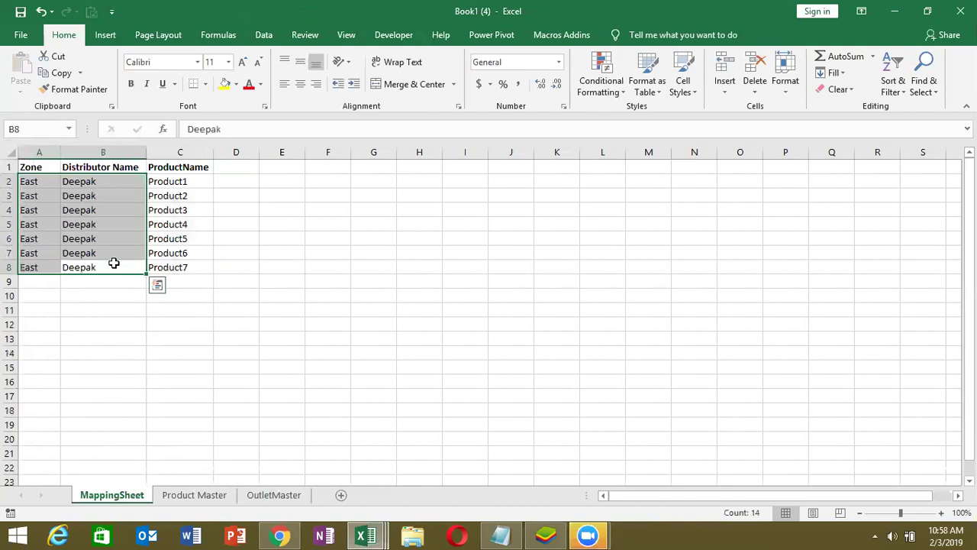
pyautogui.click(182, 281)
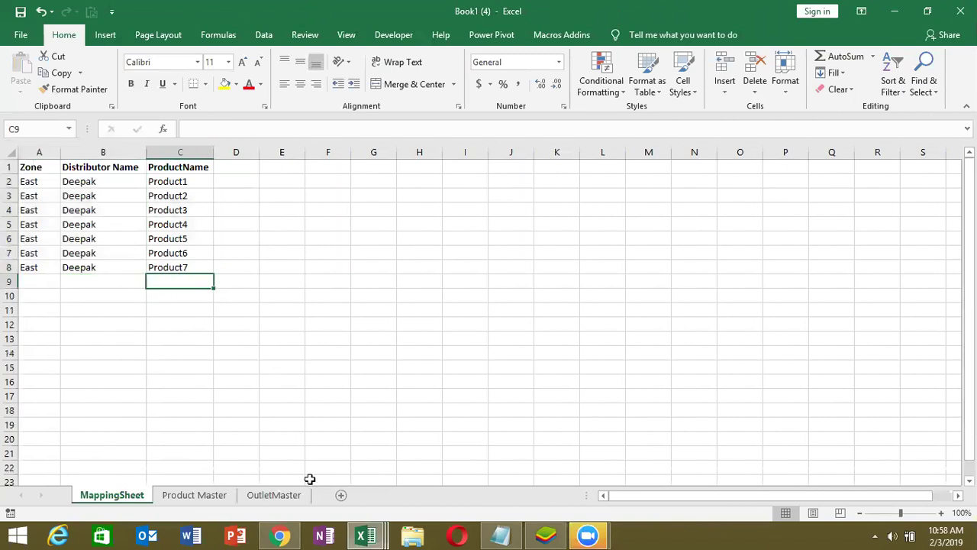
# Step: Copy the zone East from OutletMaster A3 into MappingSheet cell A9
pyautogui.click(291, 495)
pyautogui.click(28, 197)
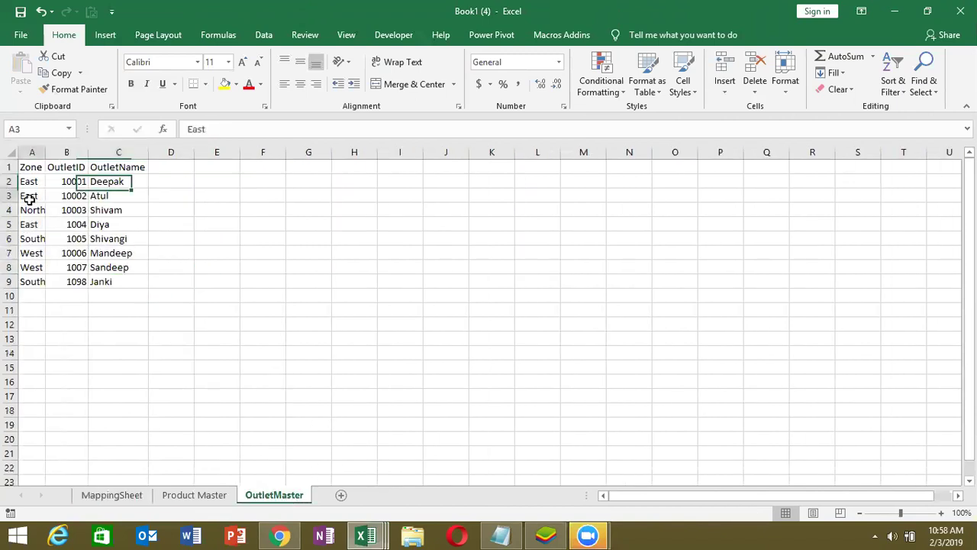
pyautogui.hotkey('ctrl', 'c')
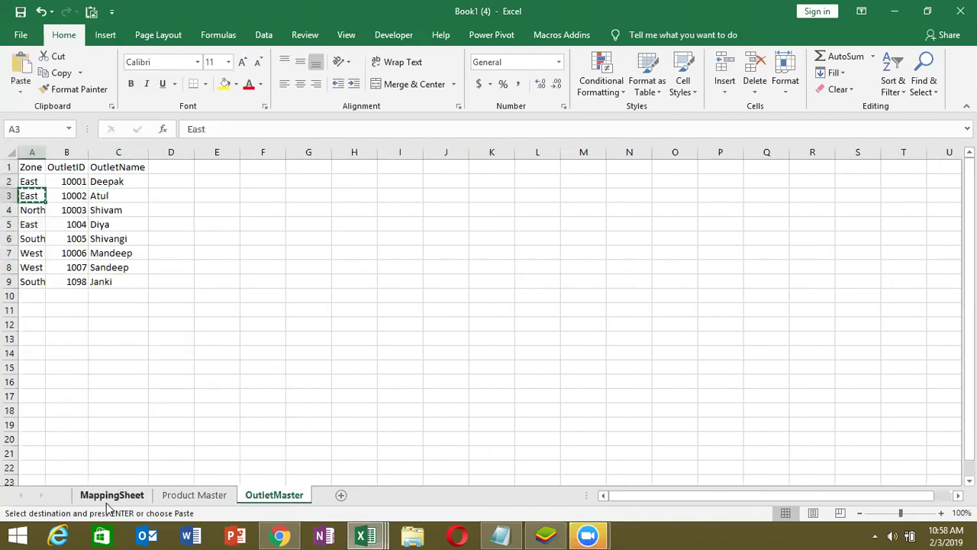
pyautogui.click(111, 496)
pyautogui.click(39, 283)
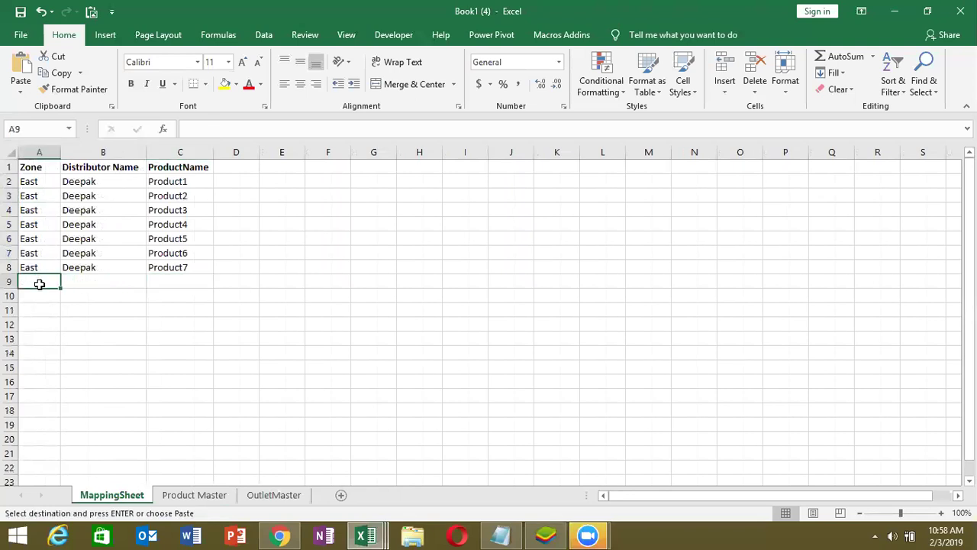
pyautogui.hotkey('ctrl', 'v')
# Step: Copy the second outlet's name from OutletMaster C3 into MappingSheet cell B9
pyautogui.click(293, 494)
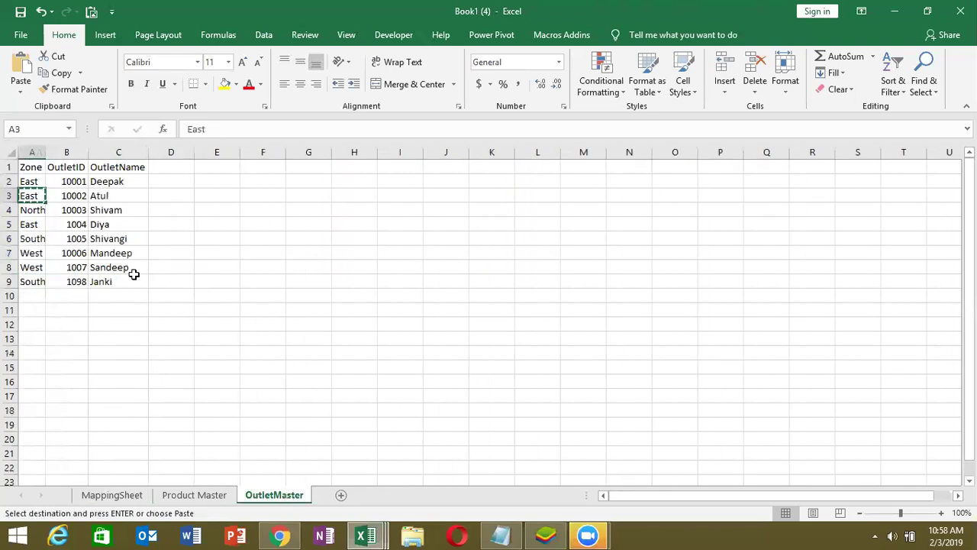
pyautogui.click(115, 194)
pyautogui.hotkey('ctrl', 'c')
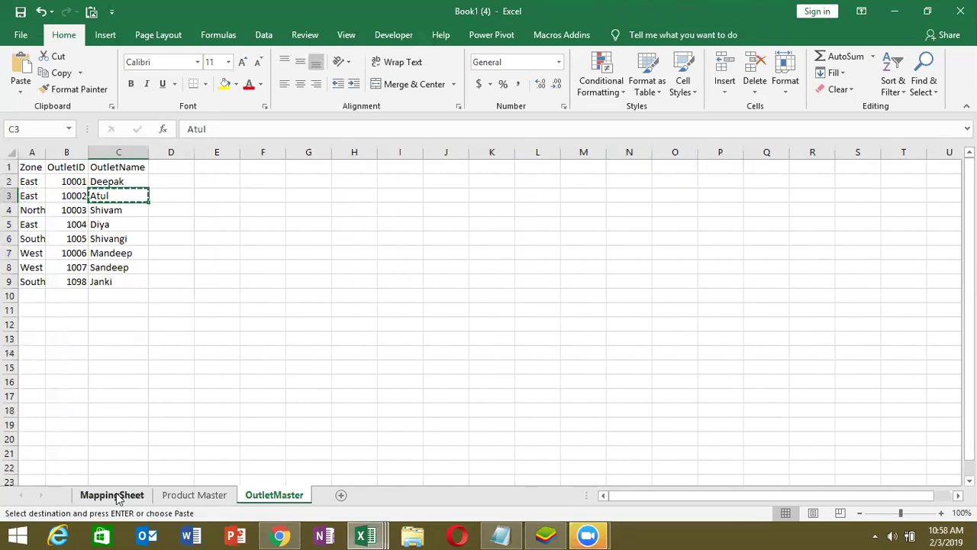
pyautogui.click(116, 492)
pyautogui.click(113, 283)
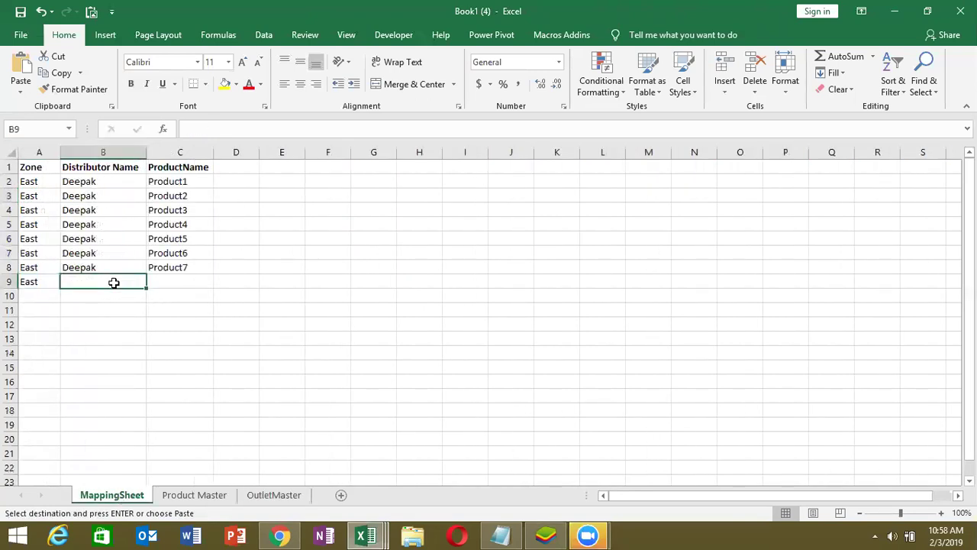
pyautogui.hotkey('ctrl', 'v')
# Step: Copy Product1–Product7 from C2:C8 and paste them into C9:C15
pyautogui.click(176, 282)
pyautogui.click(177, 267)
pyautogui.hotkey('ctrl', 'shift', 'Up')
pyautogui.hotkey('shift', 'Down')
pyautogui.hotkey('ctrl', 'c')
pyautogui.press('Down')
pyautogui.press('Down')
pyautogui.press('Down')
pyautogui.press('Up')
pyautogui.press('Up')
pyautogui.hotkey('ctrl', 'v')
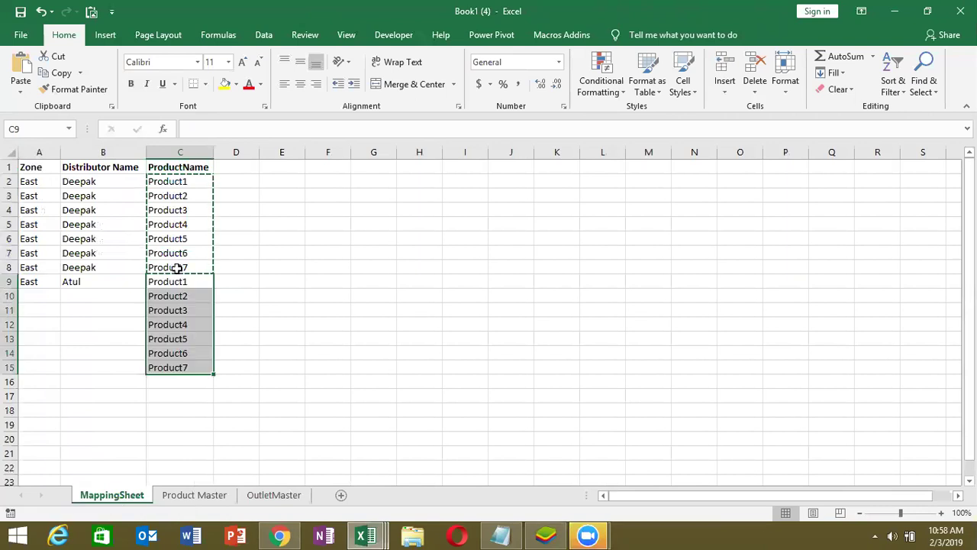
# Step: Fill East and the second outlet's name down A9:B15 with Ctrl+D
pyautogui.click(169, 504)
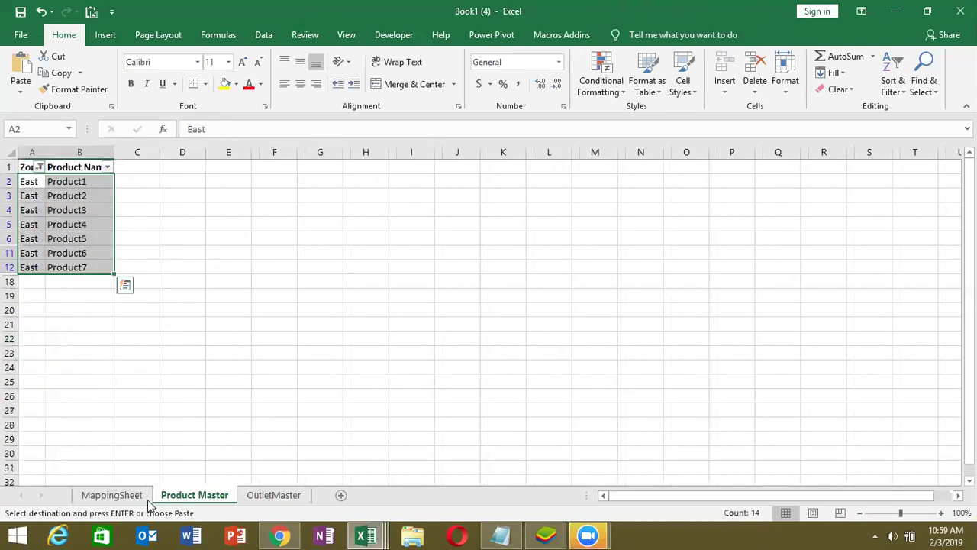
pyautogui.click(137, 498)
pyautogui.press('Down')
pyautogui.press('Down')
pyautogui.press('Down')
pyautogui.press('Down')
pyautogui.press('Down')
pyautogui.press('Down')
pyautogui.press('Left')
pyautogui.hotkey('shift', 'Up')
pyautogui.hotkey('ctrl', 'shift', 'Up')
pyautogui.hotkey('shift', 'Left')
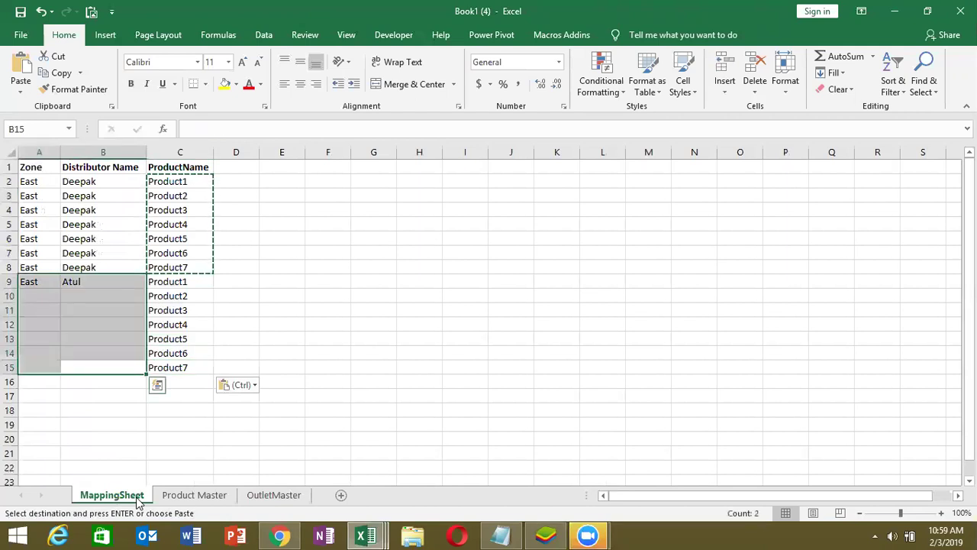
pyautogui.hotkey('ctrl', 'd')
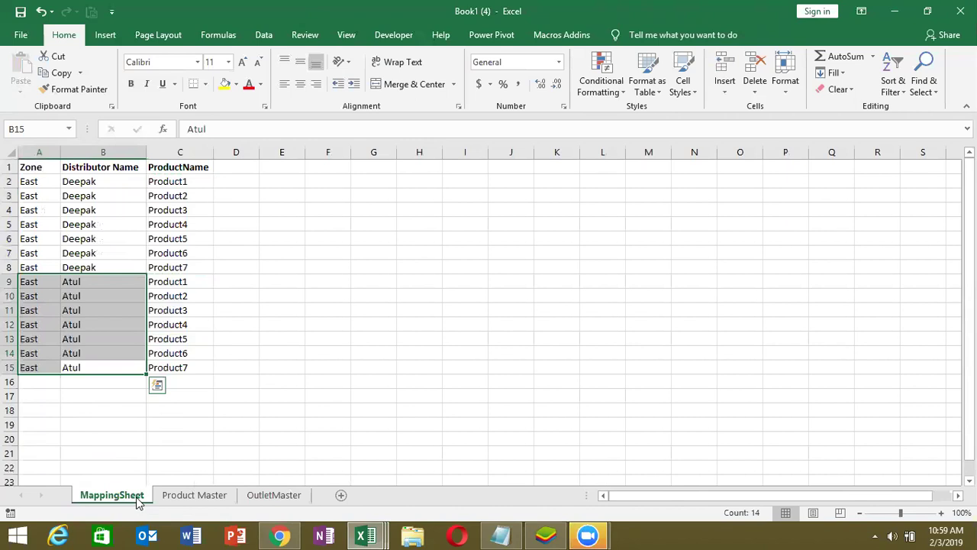
pyautogui.press('Right')
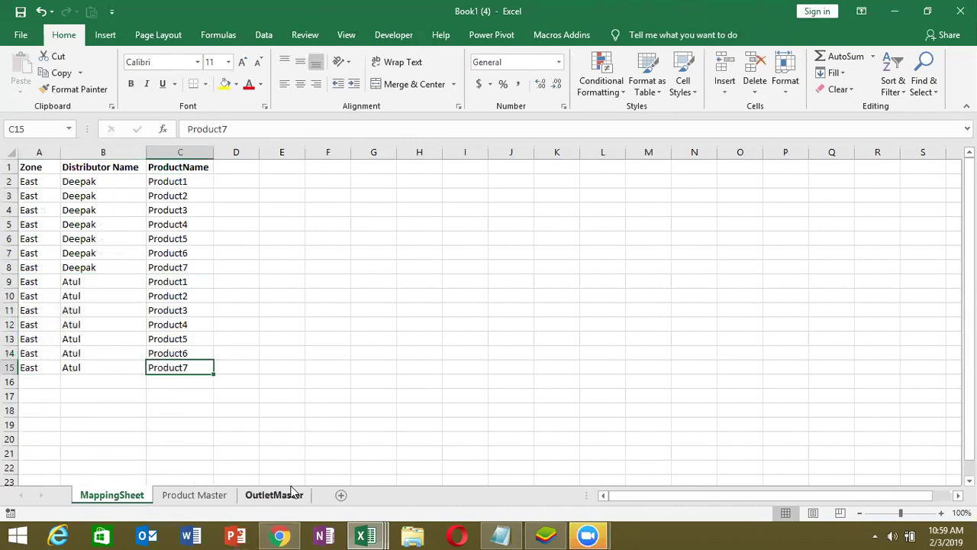
pyautogui.click(212, 500)
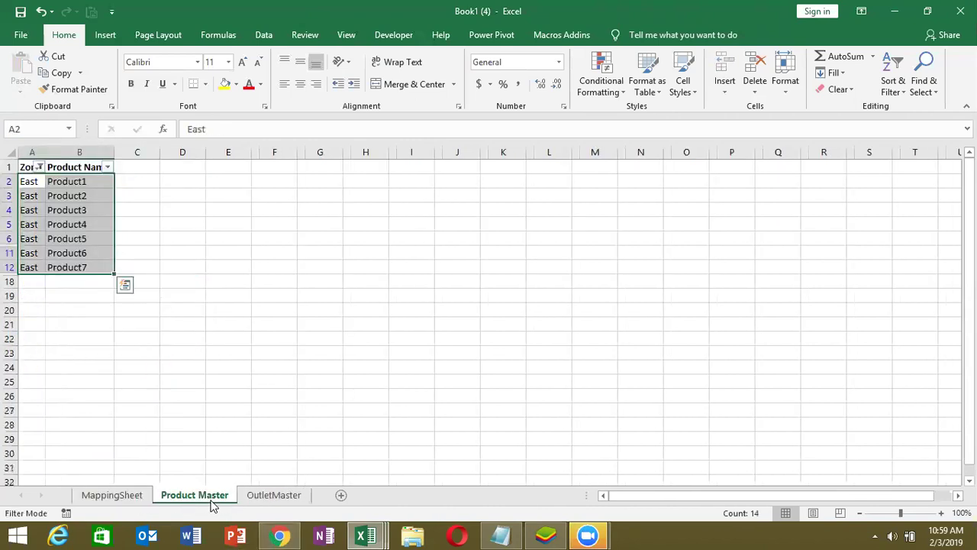
pyautogui.click(113, 495)
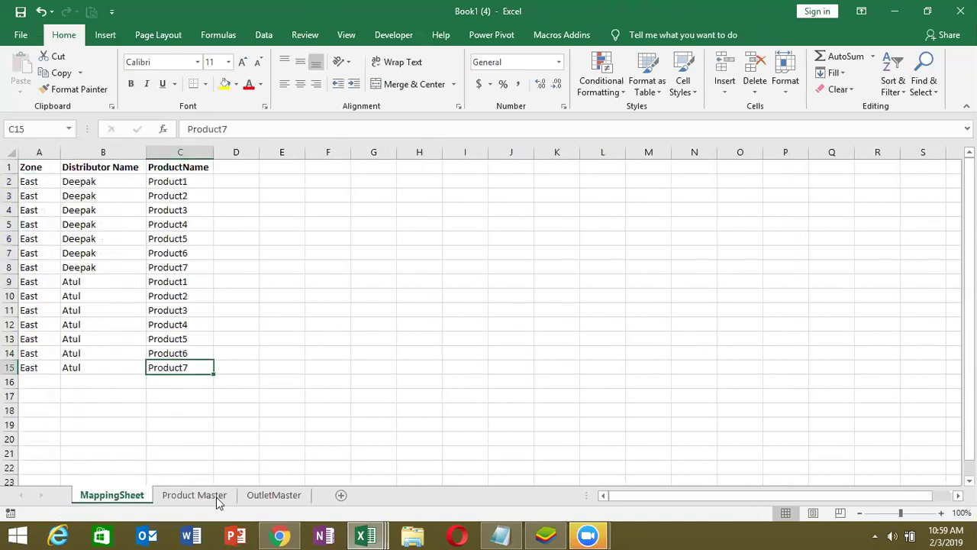
pyautogui.click(272, 496)
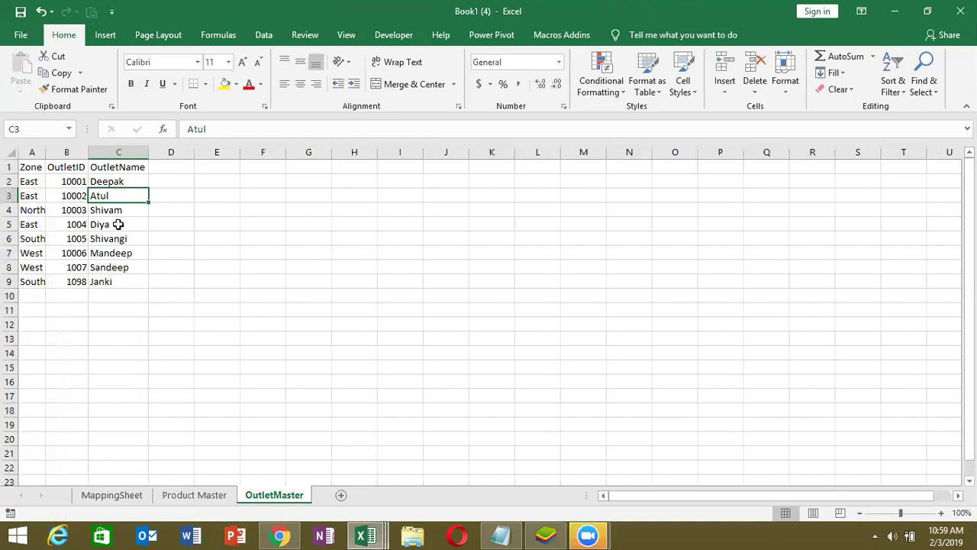
pyautogui.click(111, 497)
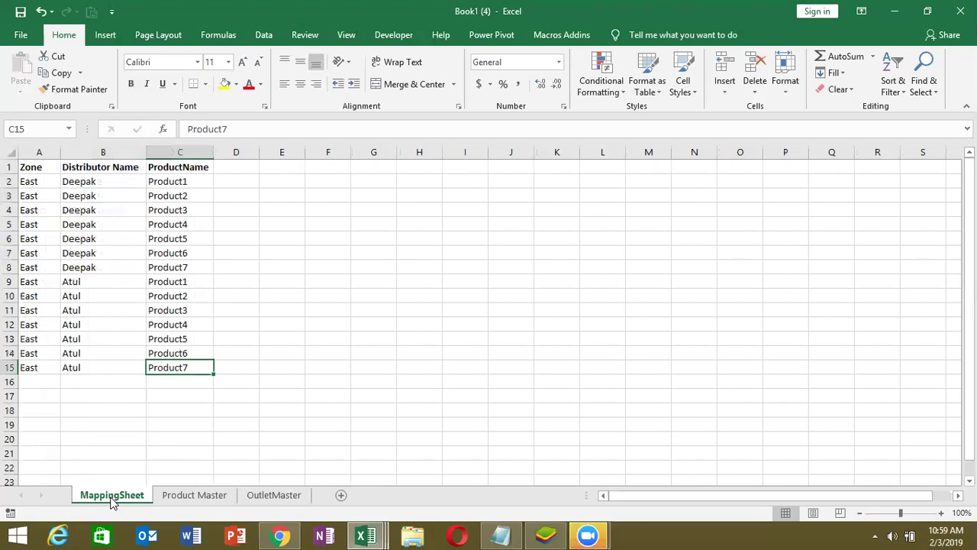
# Step: Select the MappingSheet data in A2:C15 below the headers to clear it
pyautogui.press('Up')
pyautogui.hotkey('ctrl', 'Up')
pyautogui.hotkey('ctrl', 'Down')
pyautogui.hotkey('ctrl', 'Up')
pyautogui.press('Left')
pyautogui.press('Left')
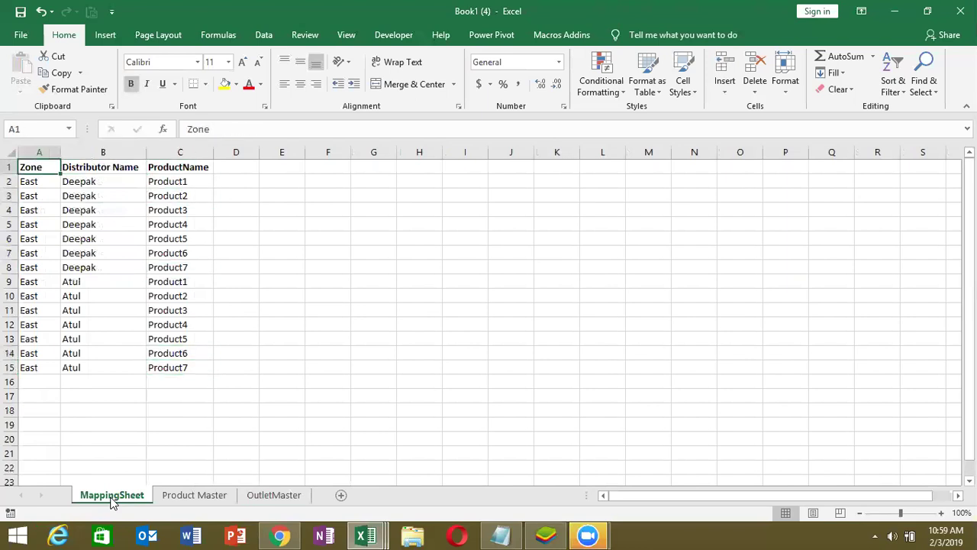
pyautogui.press('Down')
pyautogui.hotkey('shift', 'Right')
pyautogui.hotkey('shift', 'Right')
pyautogui.hotkey('ctrl', 'shift', 'Down')
pyautogui.hotkey('ctrl', 'c')
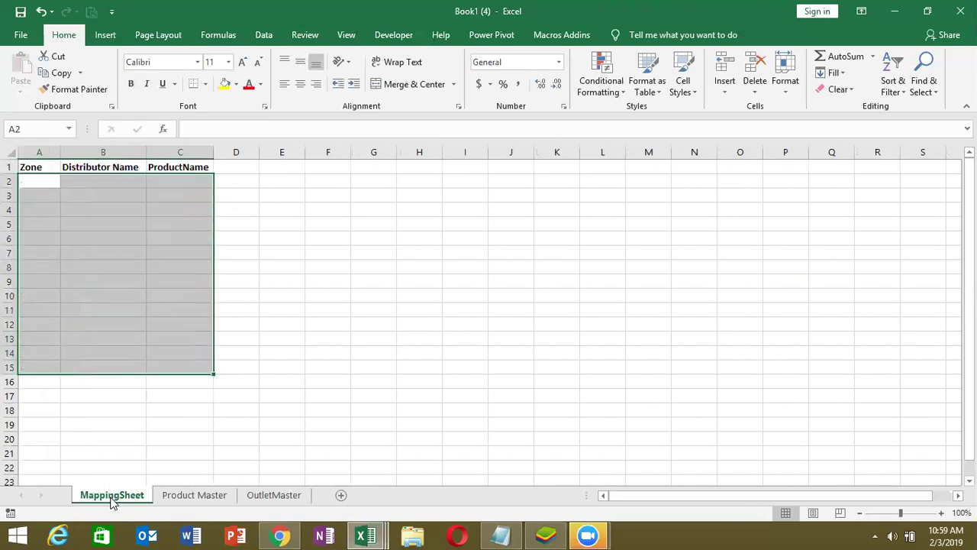
# Step: Remove the AutoFilter on Product Master so every zone and product row shows
pyautogui.click(258, 498)
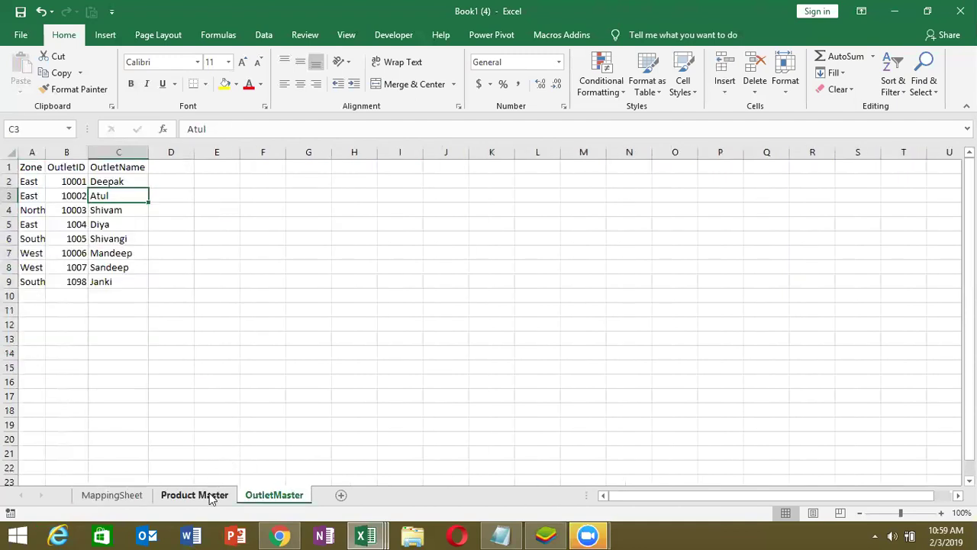
pyautogui.click(206, 497)
pyautogui.hotkey('ctrl', 'shift', 'l')
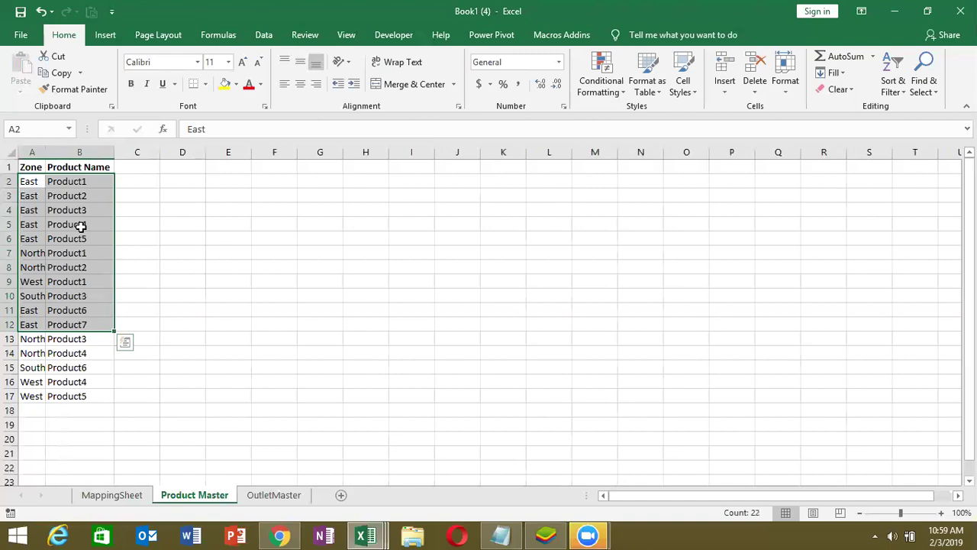
pyautogui.click(120, 226)
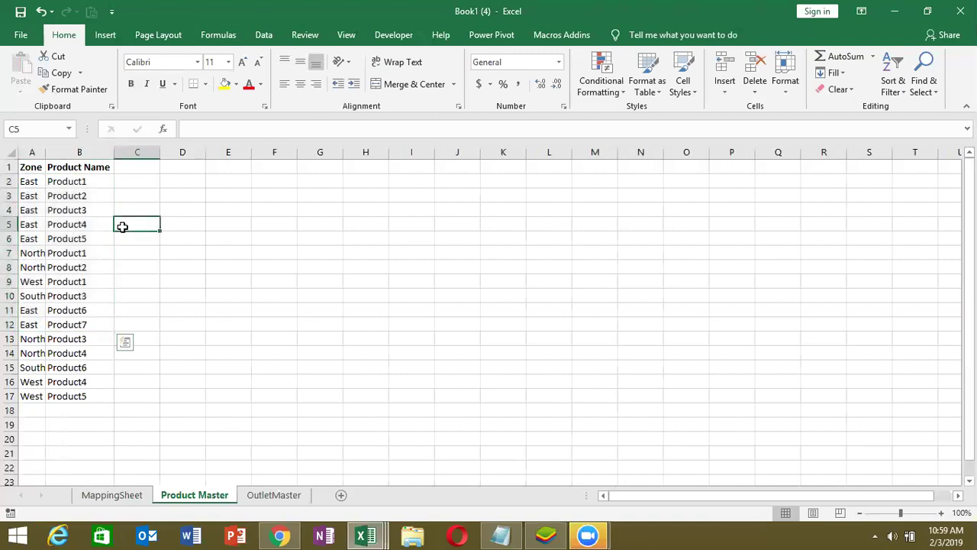
pyautogui.click(136, 224)
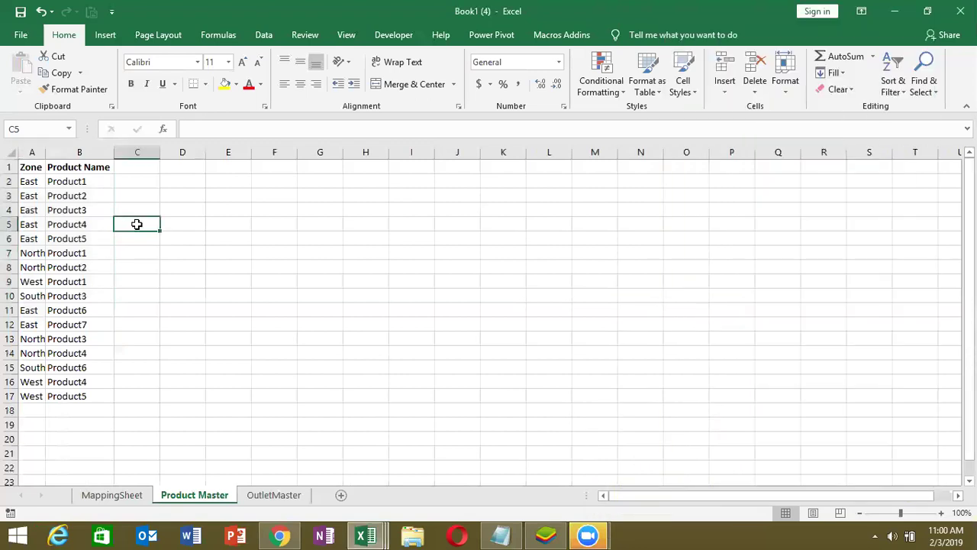
pyautogui.click(394, 34)
# Step: Create an empty Sub rr_1 procedure in Module2 of CF.xlsm, then return to Excel
pyautogui.click(19, 78)
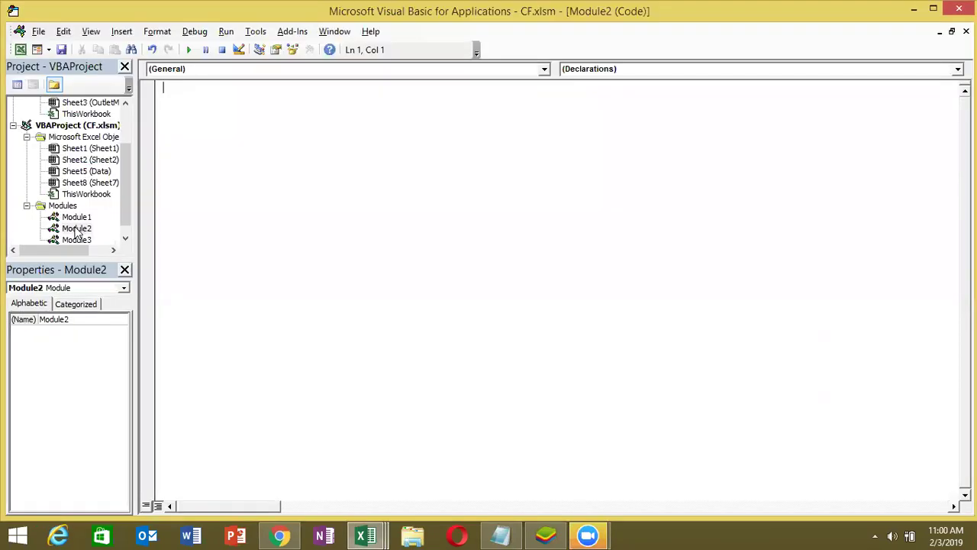
pyautogui.doubleClick(76, 240)
pyautogui.doubleClick(81, 230)
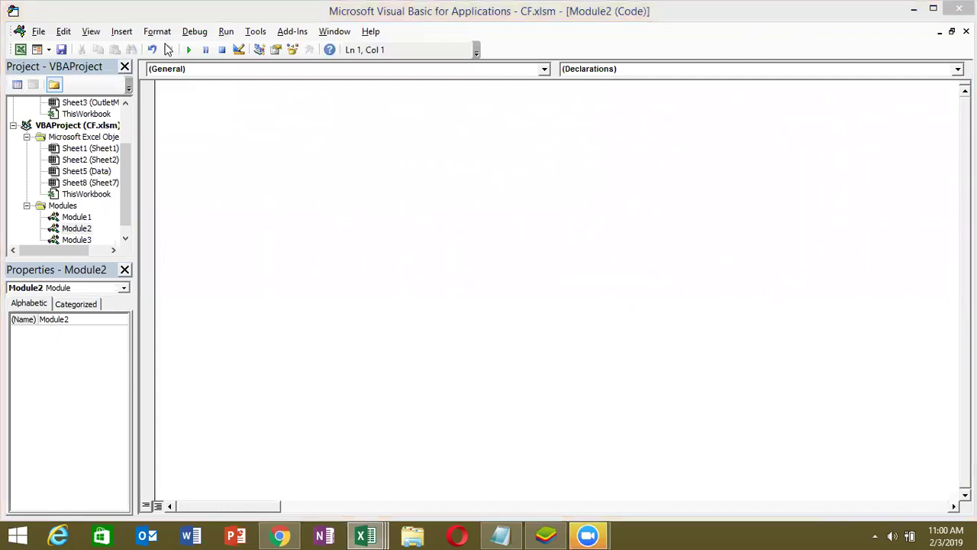
pyautogui.write('Sub rr_1()')
pyautogui.click(170, 110)
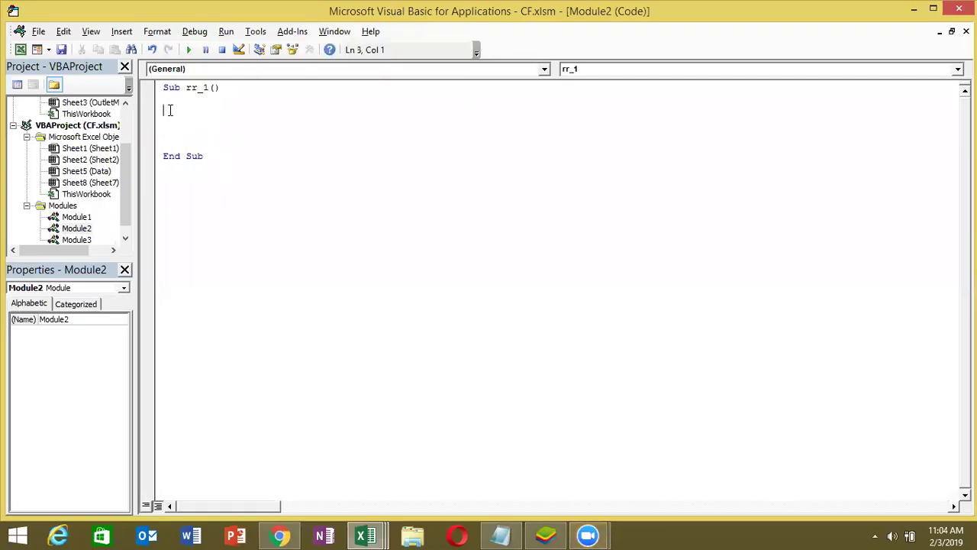
pyautogui.doubleClick(76, 217)
pyautogui.doubleClick(86, 239)
pyautogui.doubleClick(76, 228)
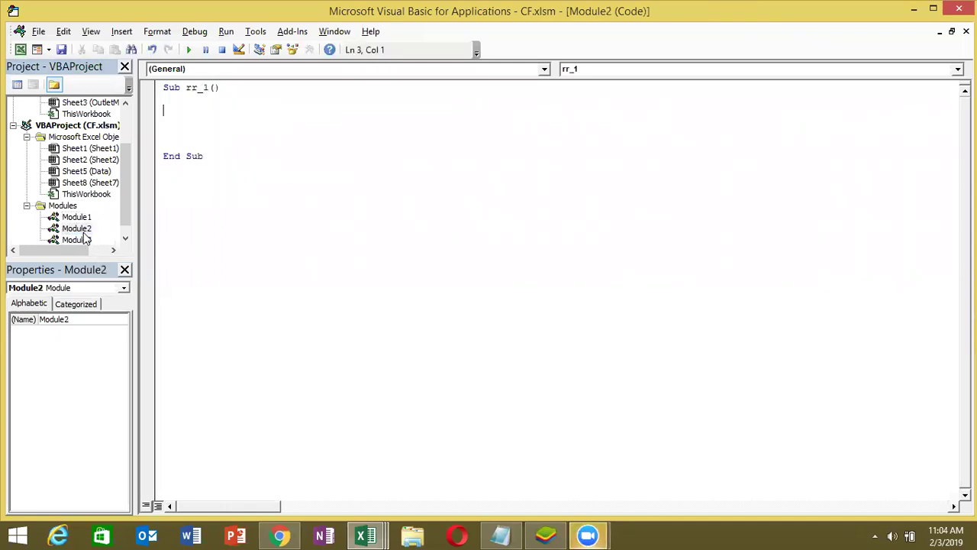
pyautogui.hotkey('alt', 'Tab')
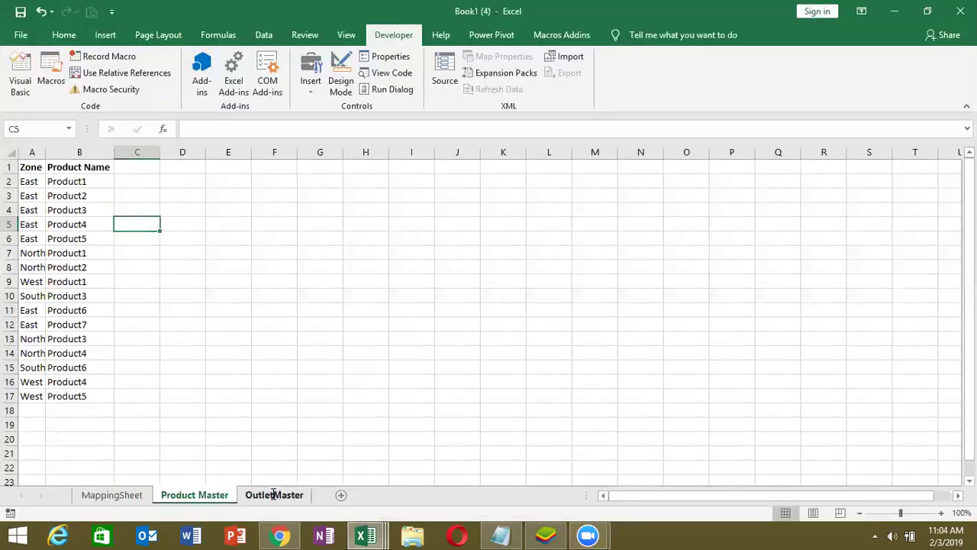
# Step: Review the OutletMaster outlet names in column C and select cell A2 before returning to VBA
pyautogui.click(275, 496)
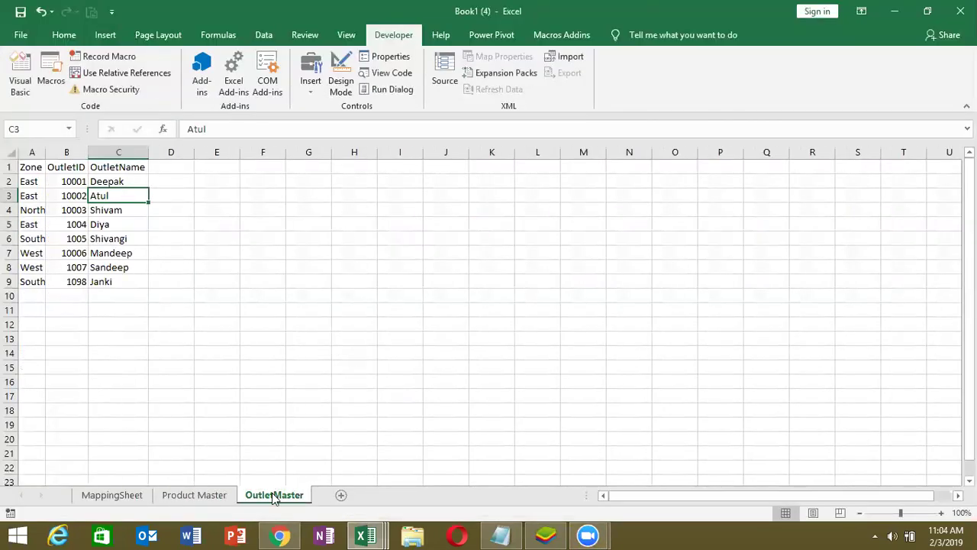
pyautogui.press('Up')
pyautogui.press('Down')
pyautogui.press('Down')
pyautogui.press('Up')
pyautogui.press('Down')
pyautogui.press('Down')
pyautogui.press('Down')
pyautogui.press('Down')
pyautogui.press('Down')
pyautogui.press('Down')
pyautogui.press('Down')
pyautogui.hotkey('ctrl', 'Up')
pyautogui.hotkey('ctrl', 'Up')
pyautogui.press('Down')
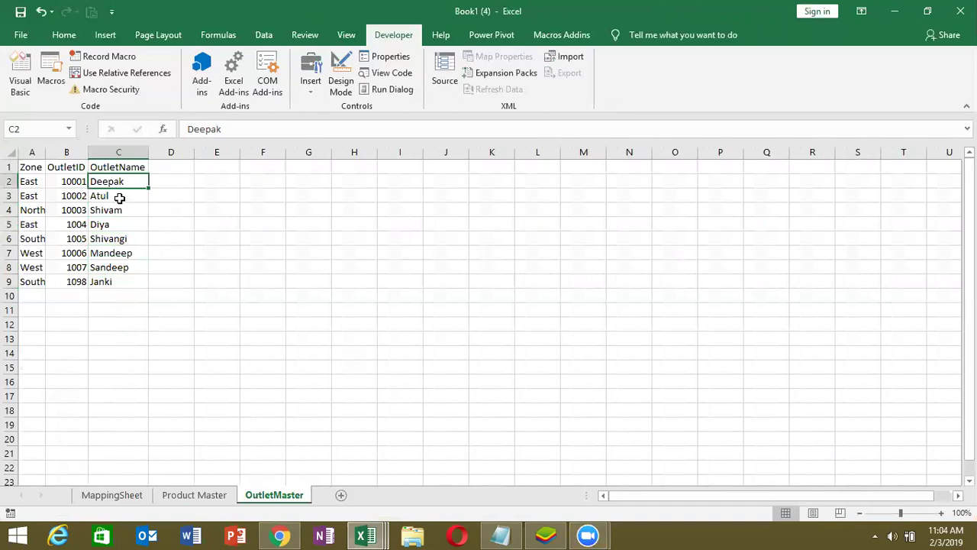
pyautogui.hotkey('alt', 'Tab')
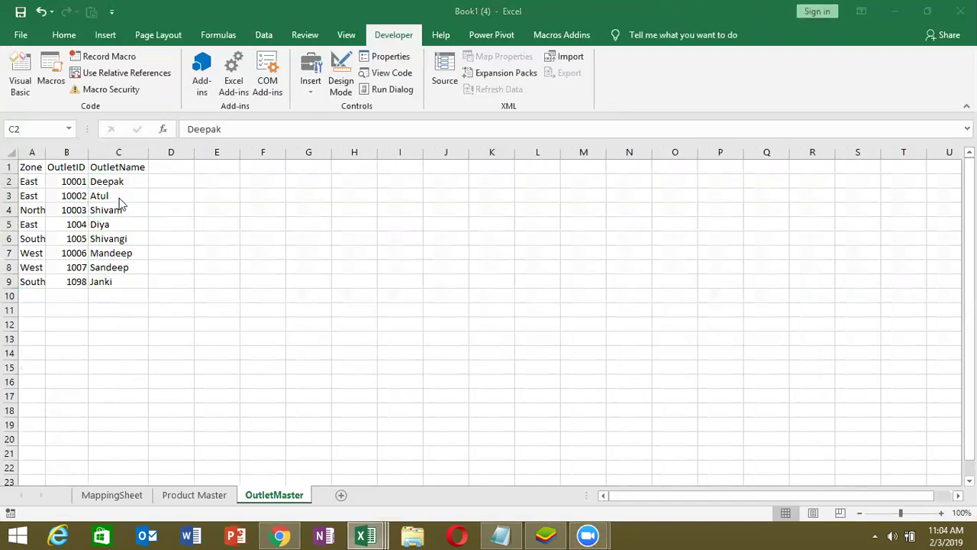
pyautogui.hotkey('alt', 'Tab')
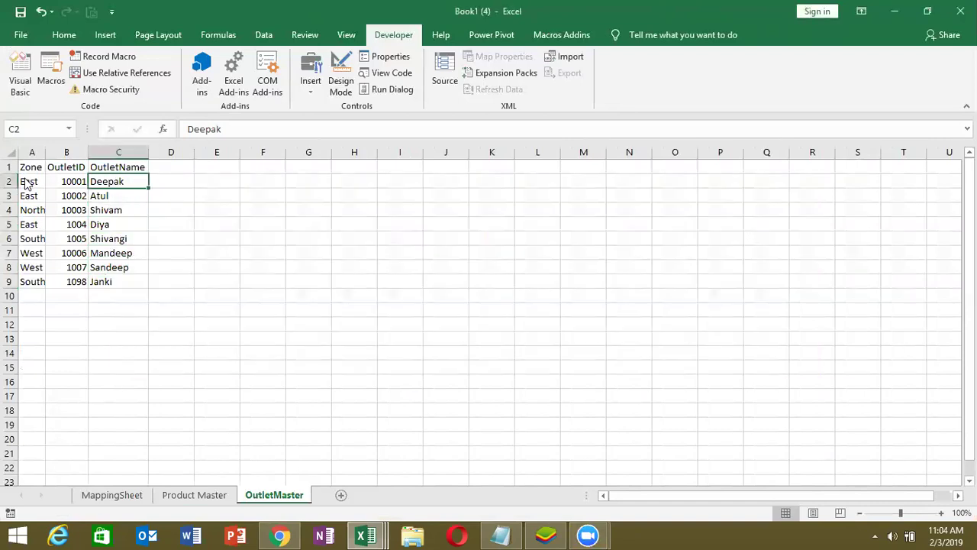
pyautogui.click(27, 184)
pyautogui.hotkey('alt', 'Tab')
pyautogui.hotkey('alt', 'Tab')
pyautogui.press('Return')
pyautogui.press('Return')
# Step: Begin rr_1's loop with the unfinished line 'for i = 2 to s', fixing the typo
pyautogui.press('Up')
pyautogui.press('Up')
pyautogui.write('for ')
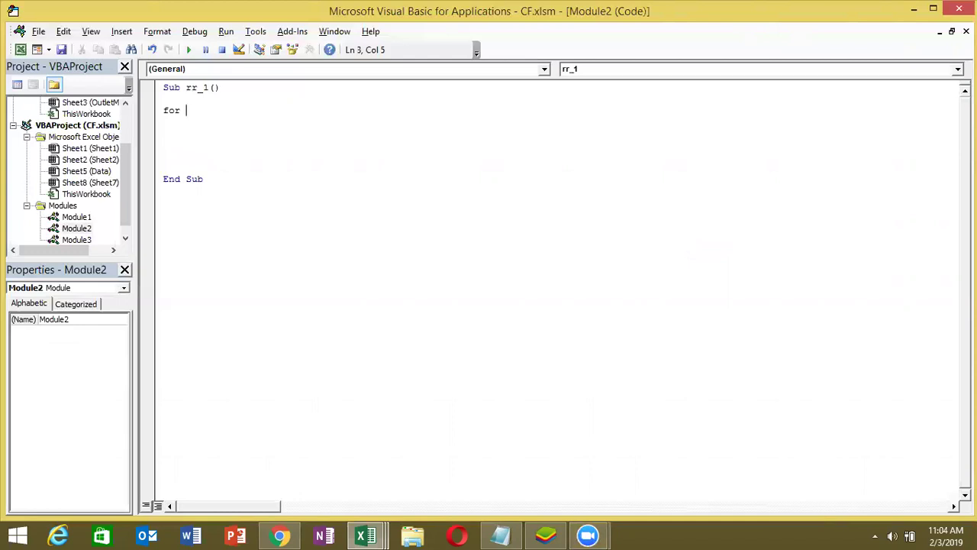
pyautogui.write('i = 2 to sheeys')
pyautogui.press('BackSpace')
pyautogui.press('BackSpace')
pyautogui.write('s')
pyautogui.press('BackSpace')
pyautogui.press('BackSpace')
pyautogui.press('BackSpace')
pyautogui.press('BackSpace')
pyautogui.press('BackSpace')
pyautogui.click(122, 187)
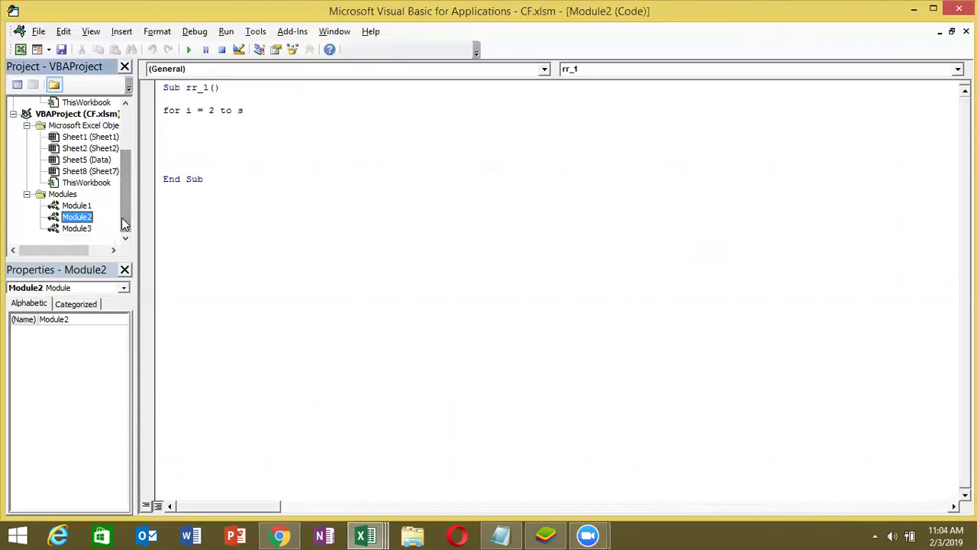
pyautogui.hotkey('alt', 'Tab')
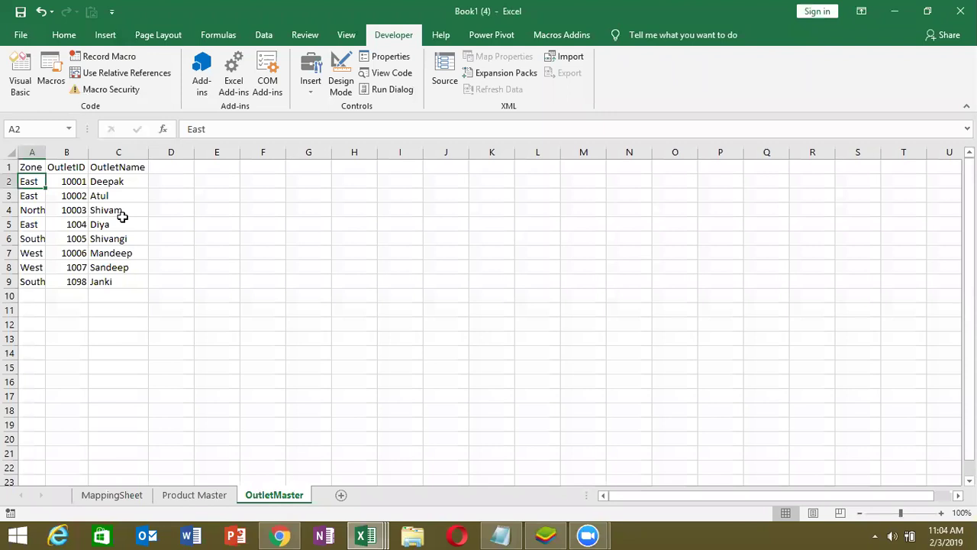
pyautogui.hotkey('alt', 'Tab')
# Step: Delete the old rr_1 code from CF.xlsm's Module2
pyautogui.scroll(2, 123, 210)
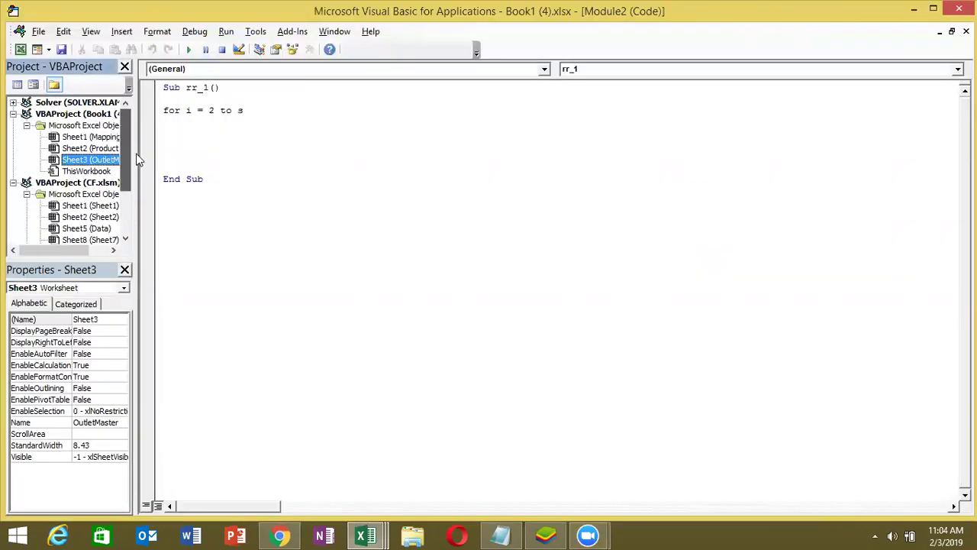
pyautogui.click(103, 137)
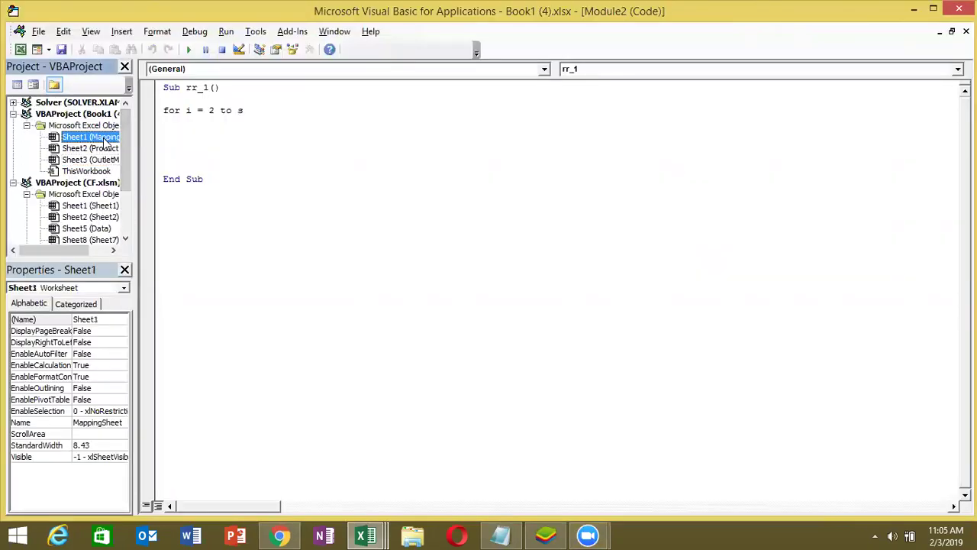
pyautogui.moveTo(207, 179); pyautogui.dragTo(164, 168)
pyautogui.hotkey('ctrl', 'a')
pyautogui.press('Delete')
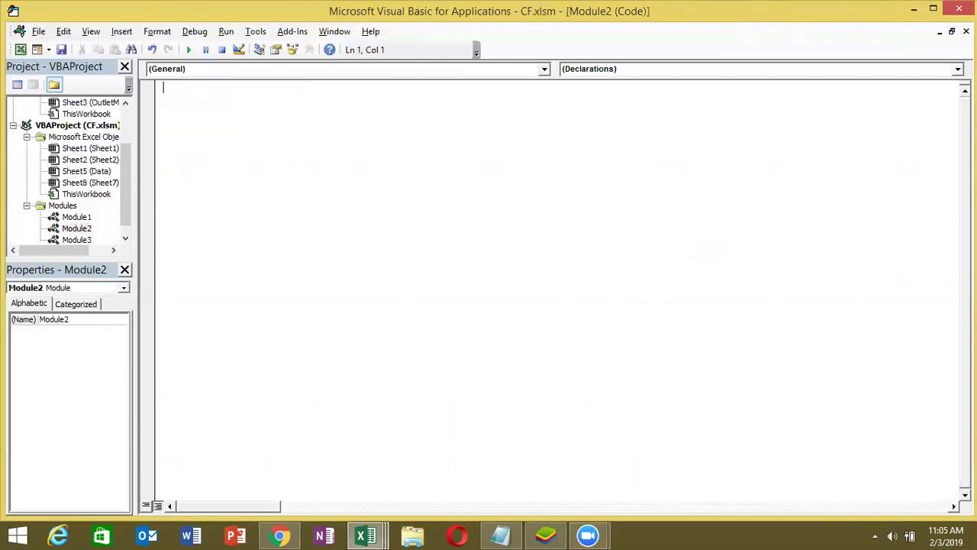
# Step: Insert a new module into Book1's project
pyautogui.click(13, 125)
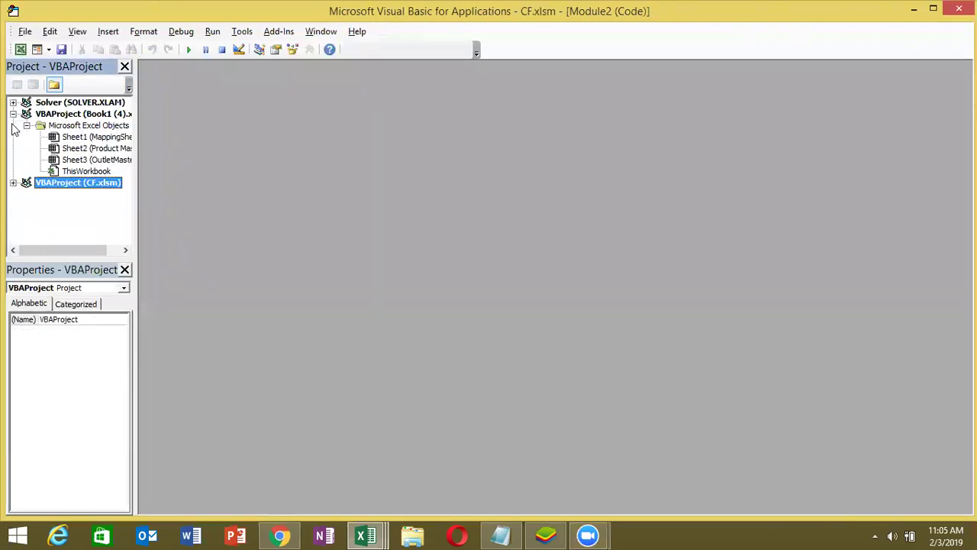
pyautogui.click(98, 145)
pyautogui.click(107, 31)
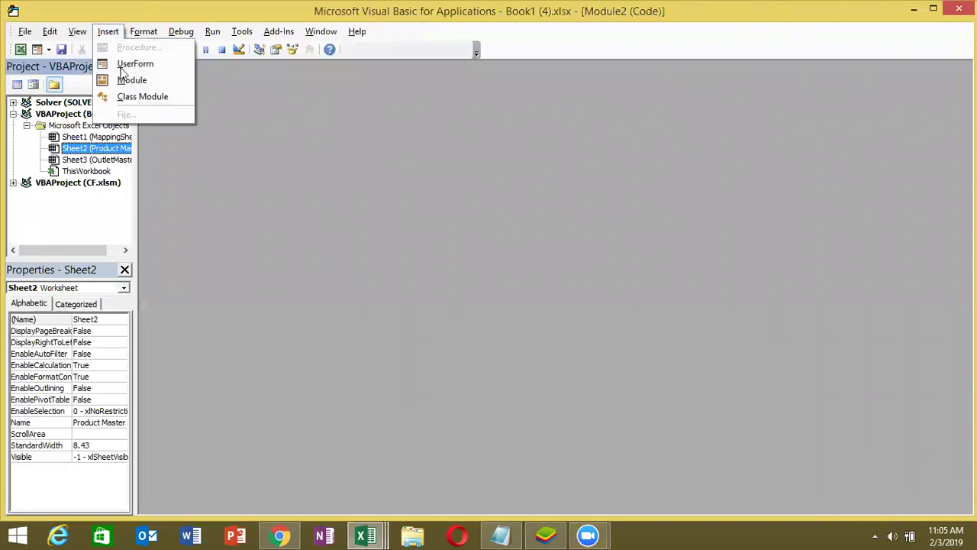
pyautogui.click(124, 81)
# Step: Start a Sub rr_1() procedure in the new module
pyautogui.write('sub ee')
pyautogui.press('BackSpace')
pyautogui.press('BackSpace')
pyautogui.write('rr_1()')
pyautogui.press('Return')
pyautogui.press('Return')
# Step: Write the loop For i = 2 To Sheet3.Range("A65000").End(xlUp).Row closed by Next i
pyautogui.write('for i = 2 to')
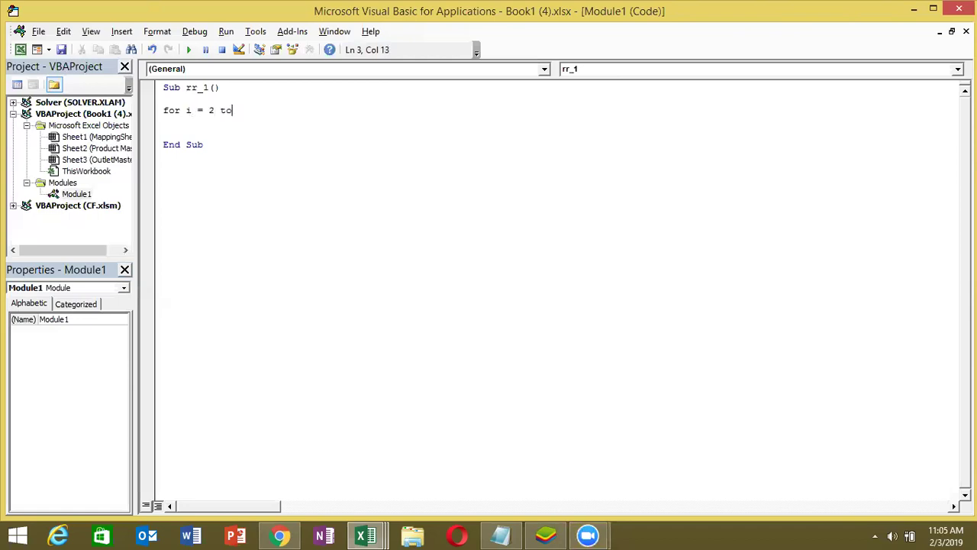
pyautogui.write(' she')
pyautogui.write('et')
pyautogui.write('3.')
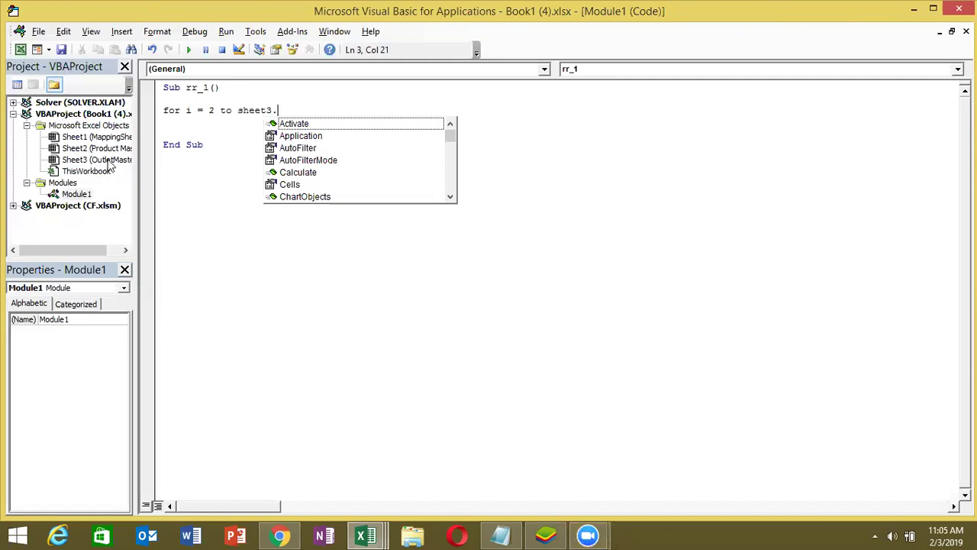
pyautogui.write('ra')
pyautogui.press('Tab')
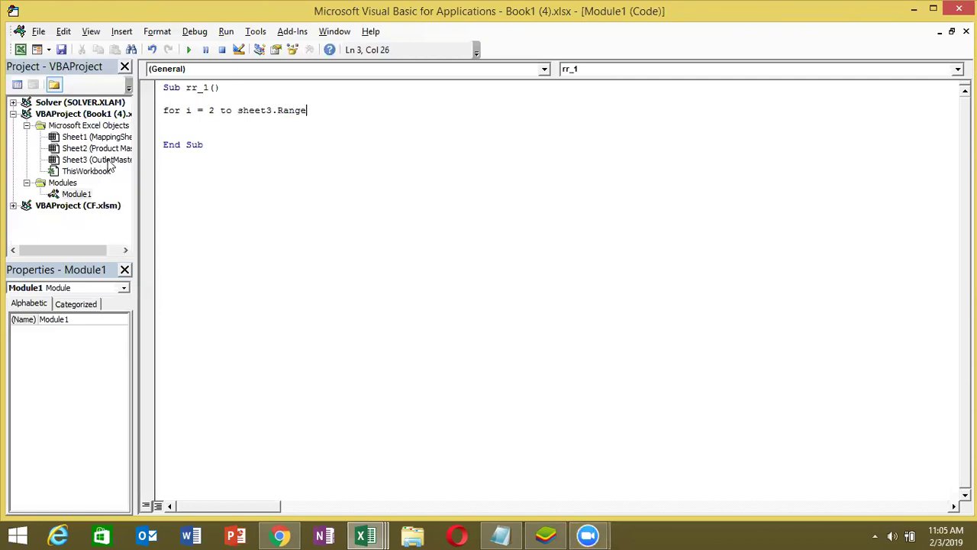
pyautogui.write('("A65000"')
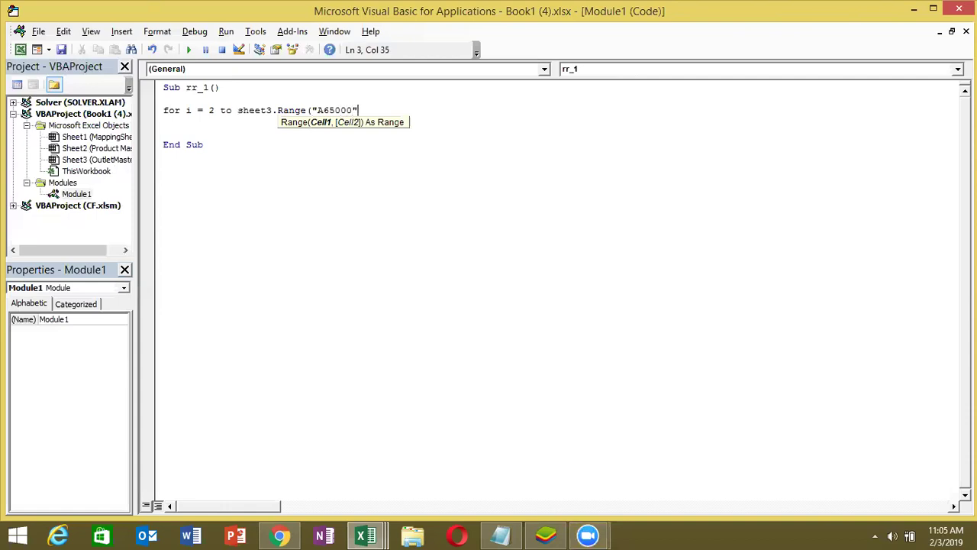
pyautogui.write(').edi')
pyautogui.press('BackSpace')
pyautogui.press('Tab')
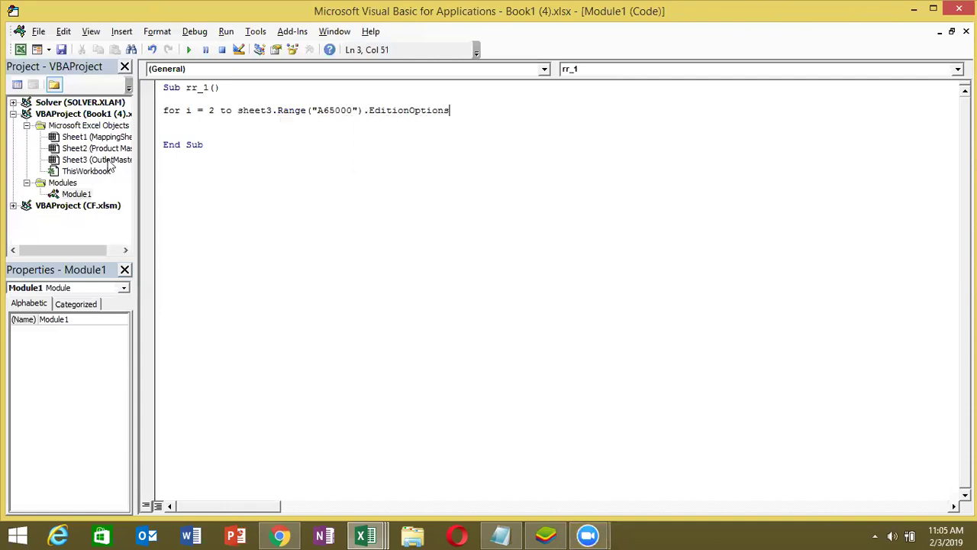
pyautogui.press('BackSpace')
pyautogui.press('BackSpace')
pyautogui.press('BackSpace')
pyautogui.press('BackSpace')
pyautogui.press('BackSpace')
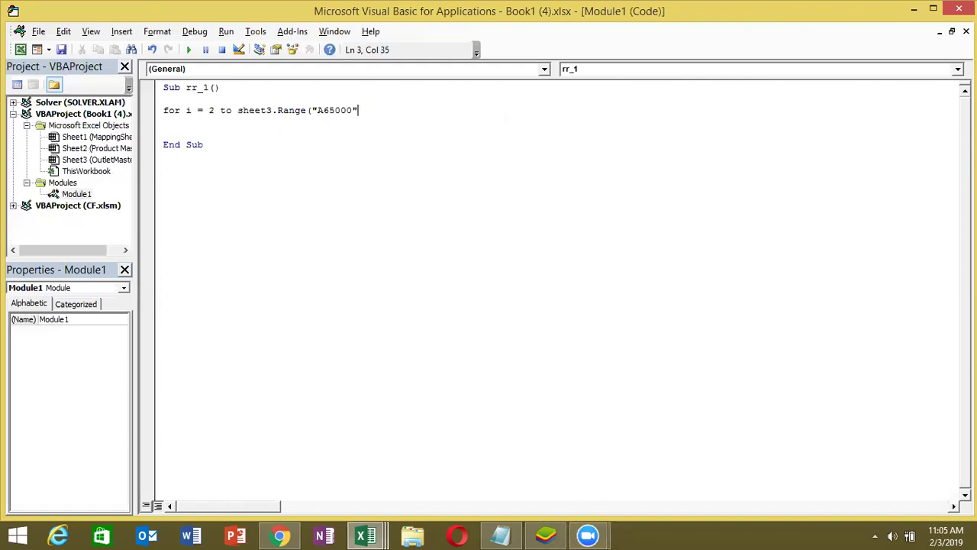
pyautogui.write('()')
pyautogui.write('.end')
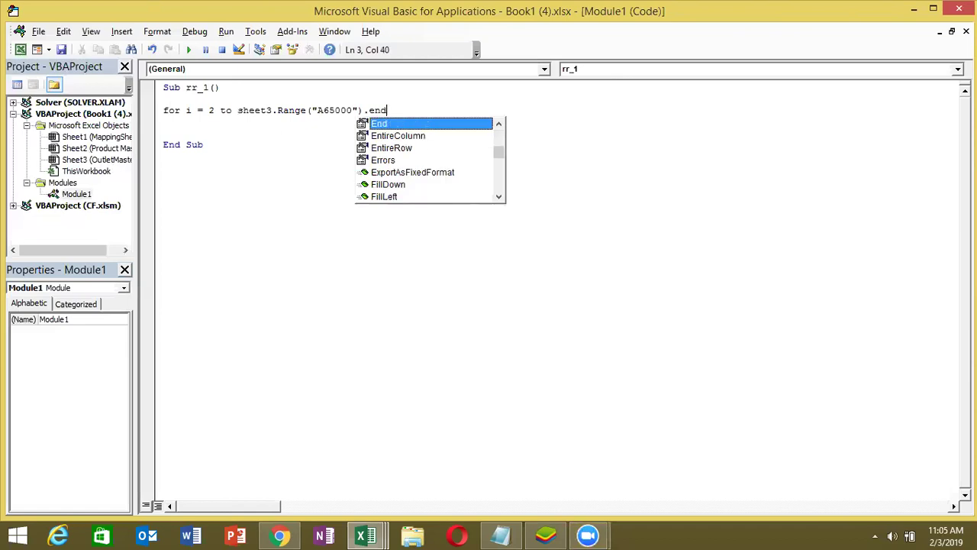
pyautogui.press('Tab')
pyautogui.write('(')
pyautogui.press('Down')
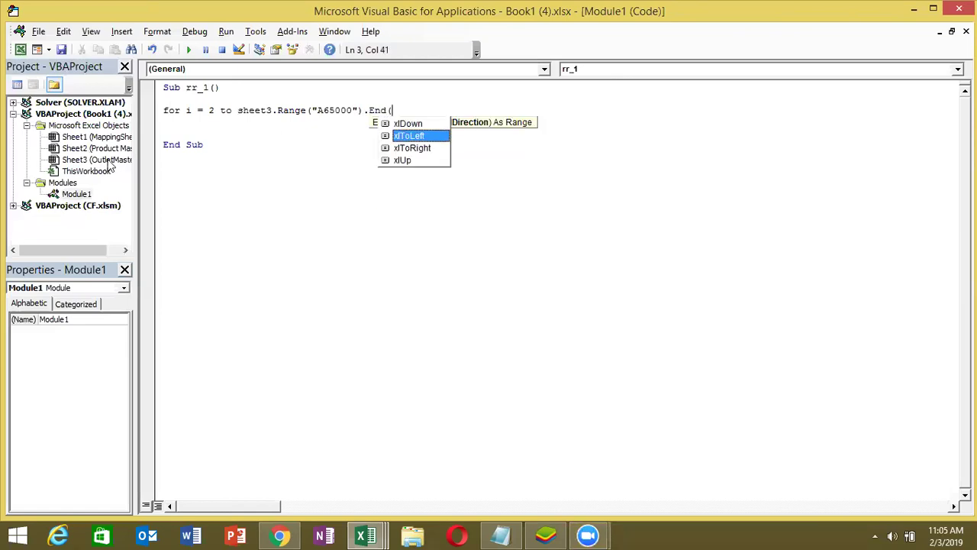
pyautogui.press('Down')
pyautogui.press('Down')
pyautogui.press('Tab')
pyautogui.write(').')
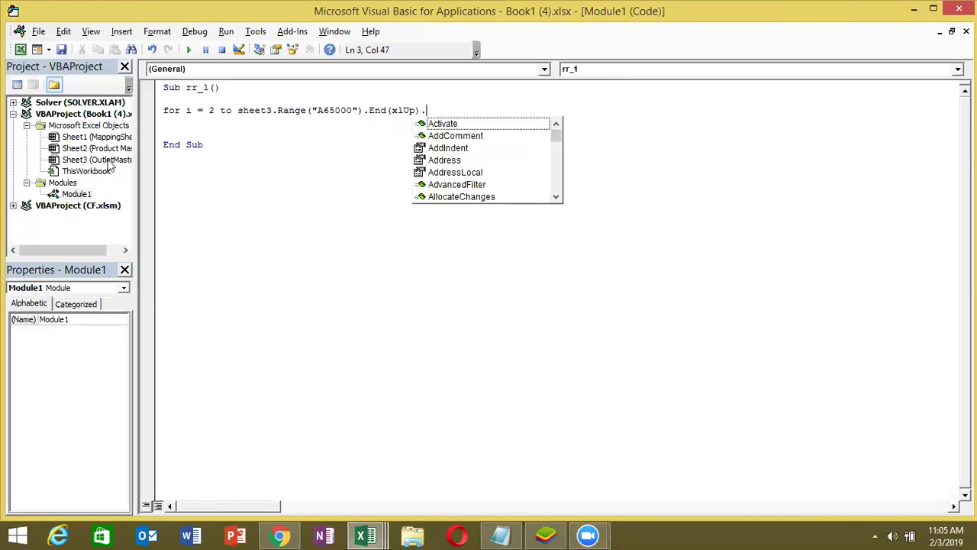
pyautogui.write('ro')
pyautogui.press('Tab')
pyautogui.press('Return')
pyautogui.press('Return')
pyautogui.press('Return')
pyautogui.press('Return')
pyautogui.press('Return')
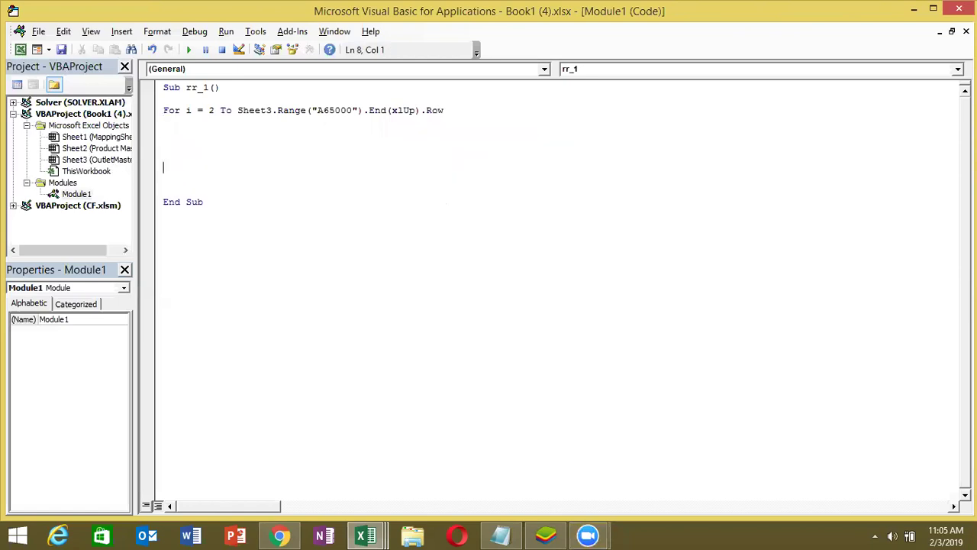
pyautogui.write('next i')
pyautogui.press('Up')
pyautogui.press('Up')
pyautogui.press('Up')
# Step: Bring Excel's OutletMaster sheet to the front and check cells A2 and B2
pyautogui.hotkey('alt', 'Tab')
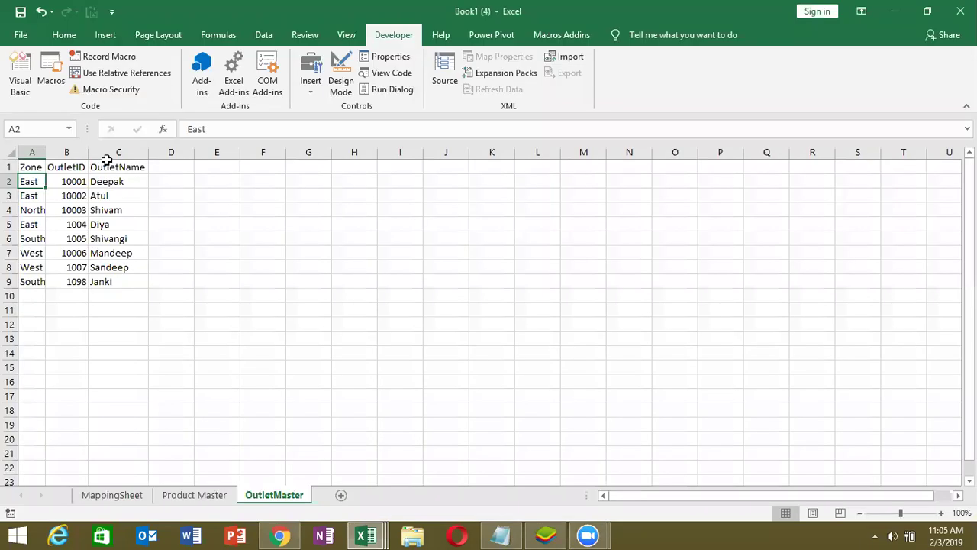
pyautogui.press('Right')
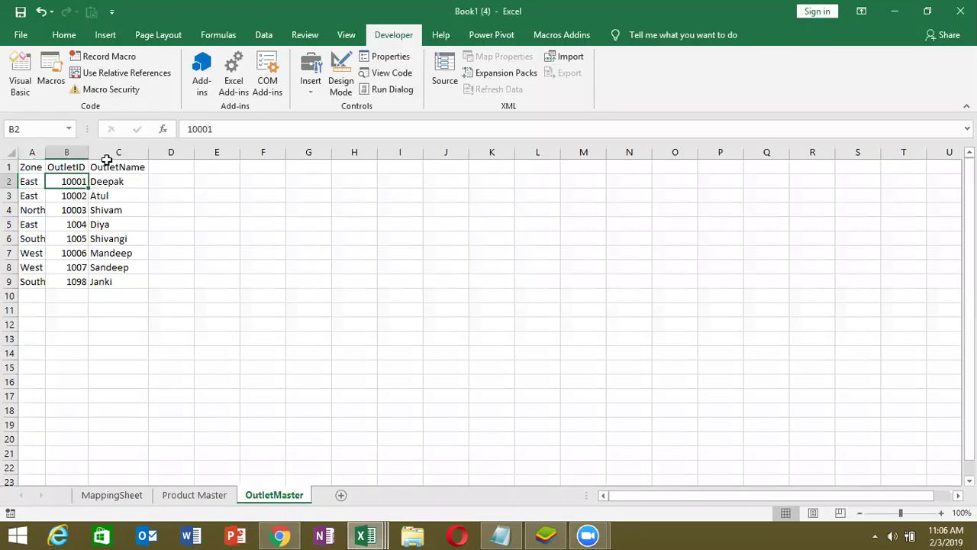
pyautogui.press('Left')
# Step: Return to the macro code and open blank lines above the For loop
pyautogui.press('Right')
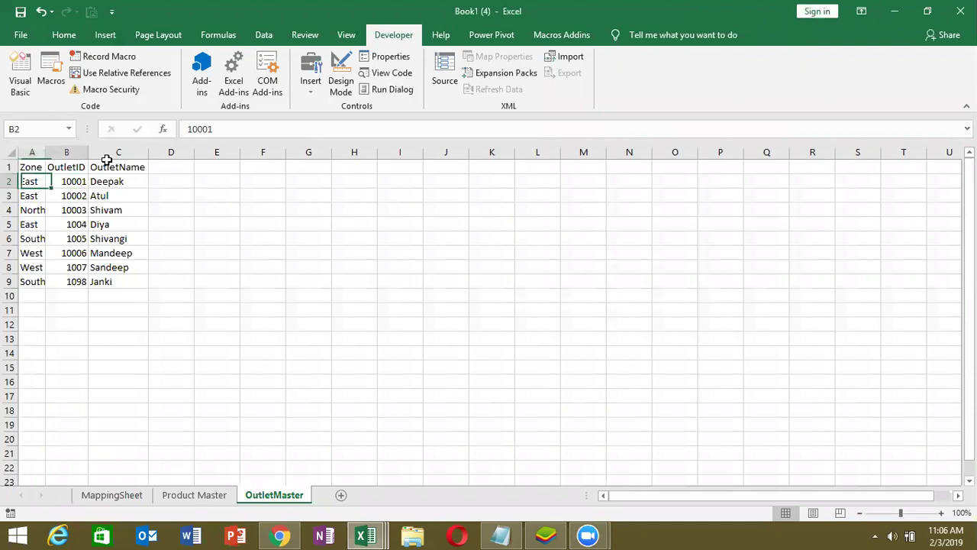
pyautogui.press('Left')
pyautogui.hotkey('alt', 'F11')
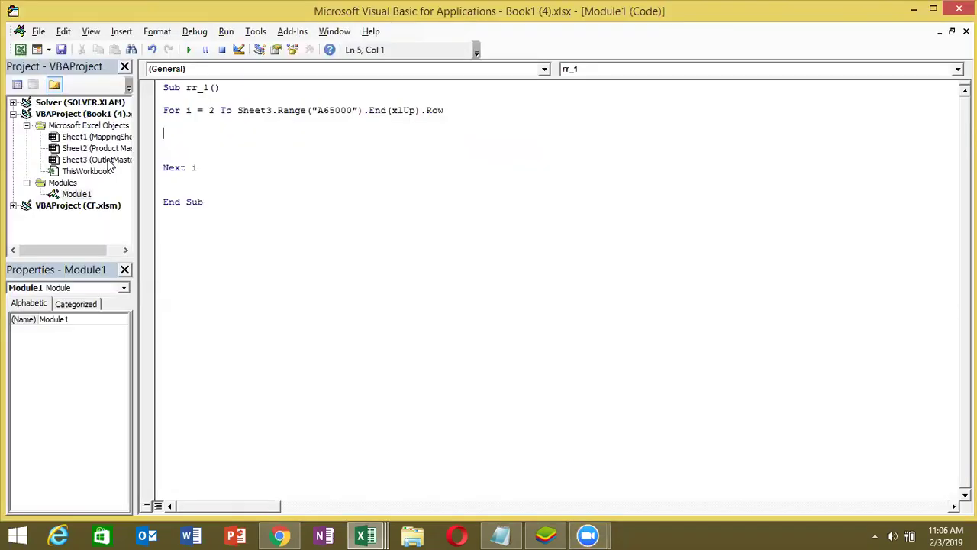
pyautogui.press('Return')
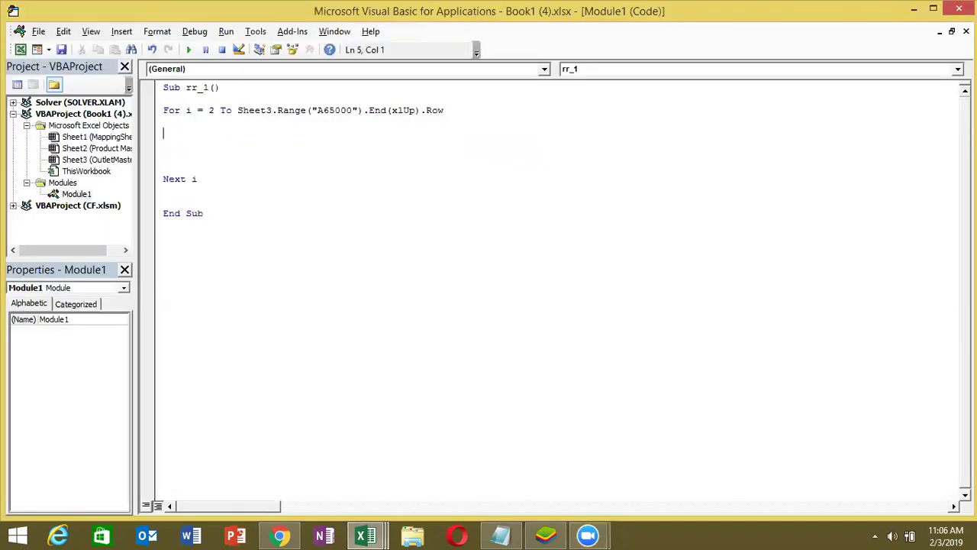
pyautogui.press('Up')
pyautogui.press('Up')
pyautogui.press('Up')
pyautogui.press('Return')
pyautogui.press('Return')
pyautogui.press('Up')
pyautogui.press('Up')
# Step: Declare Dim r As Range above the outlet loop
pyautogui.write('dim r as ra')
pyautogui.press('Tab')
pyautogui.press('Return')
pyautogui.press('Return')
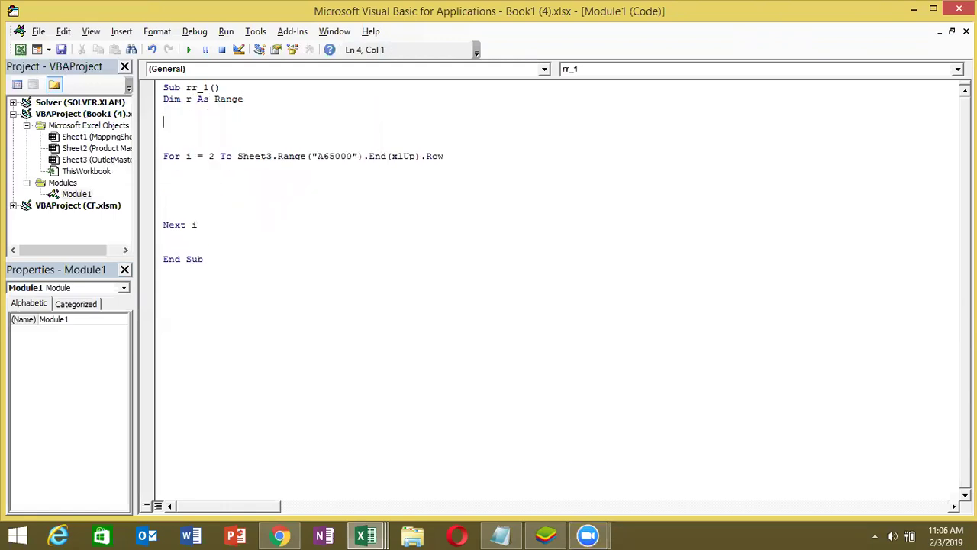
pyautogui.write('ser ')
pyautogui.write('r=sa')
pyautogui.press('BackSpace')
pyautogui.press('BackSpace')
pyautogui.write('sheet')
pyautogui.press('BackSpace')
pyautogui.press('BackSpace')
pyautogui.press('BackSpace')
pyautogui.press('BackSpace')
pyautogui.press('BackSpace')
# Step: Add For Each r In Sheet2.Range("A2:A17") inside the outlet loop
pyautogui.press('Down')
pyautogui.press('Down')
pyautogui.press('Down')
pyautogui.press('Down')
pyautogui.click(163, 178)
pyautogui.press('Tab')
pyautogui.write('for each r in sheet')
pyautogui.press('Return')
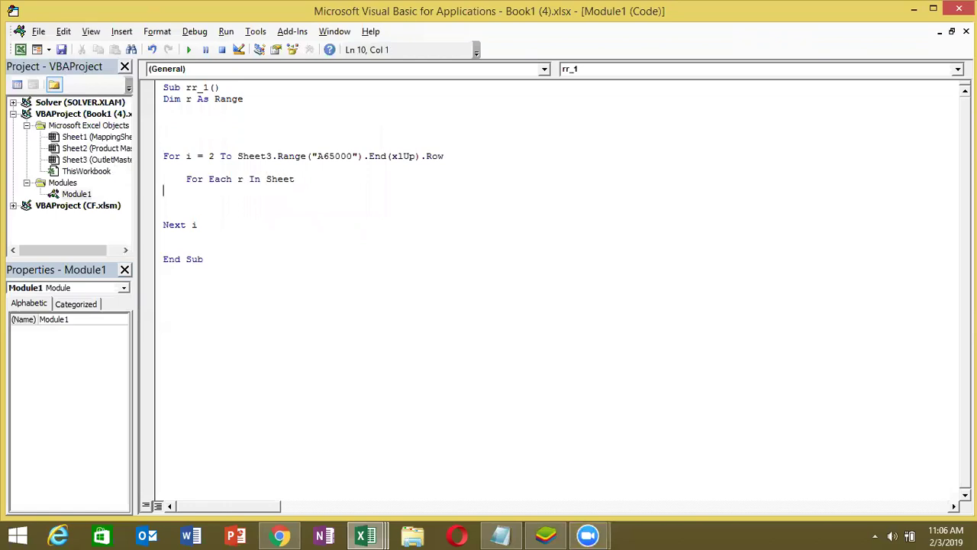
pyautogui.click(301, 178)
pyautogui.hotkey('ctrl', 'z')
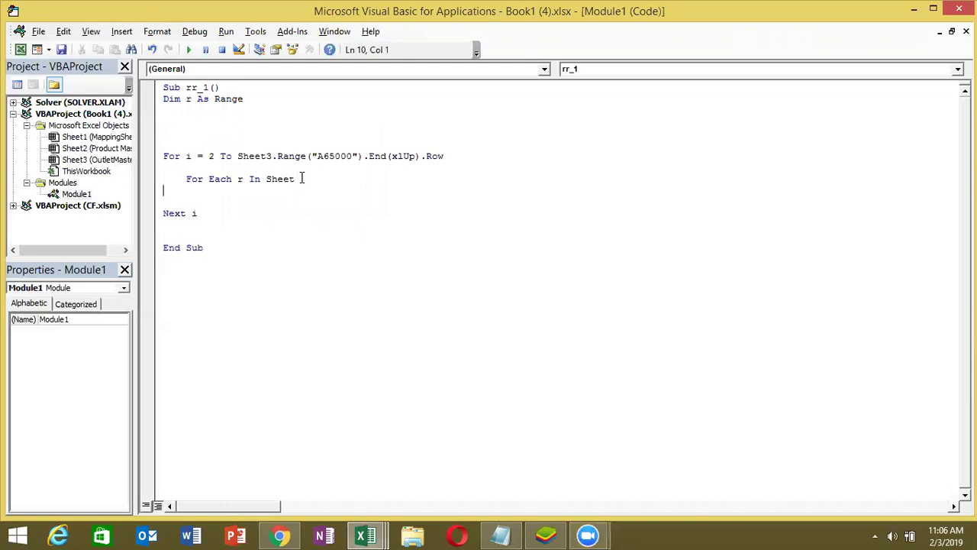
pyautogui.click(303, 179)
pyautogui.write('3.')
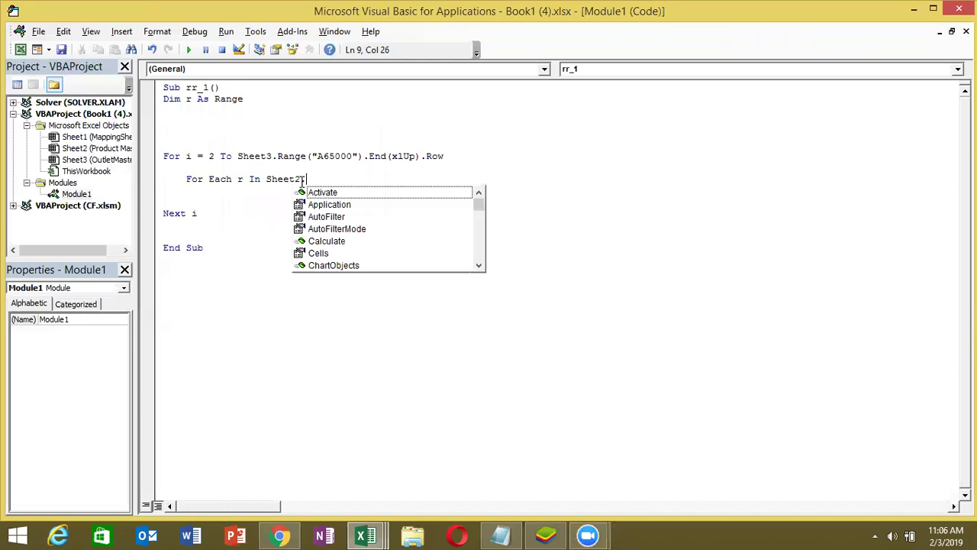
pyautogui.write('ra')
pyautogui.press('Tab')
pyautogui.write('(')
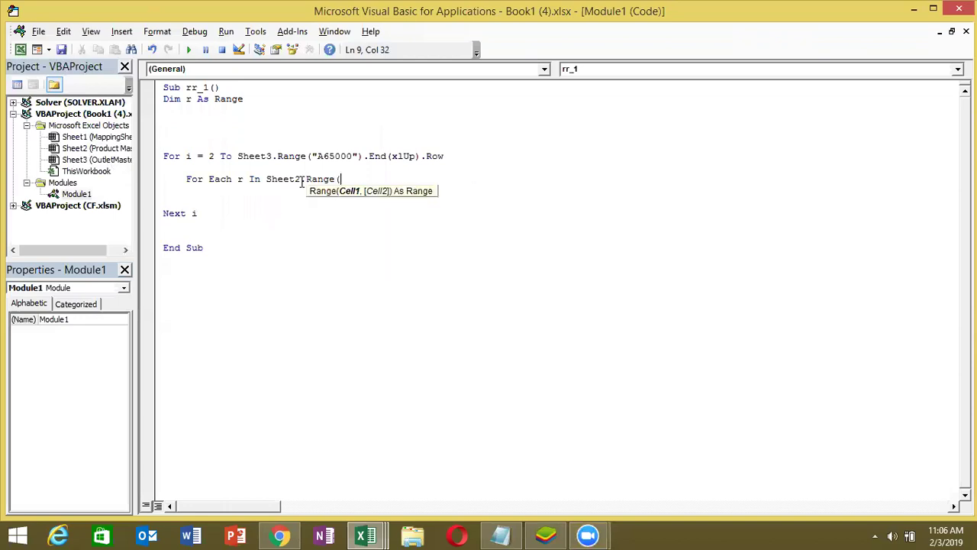
pyautogui.write('"A2')
pyautogui.write(':A17")')
pyautogui.click(297, 190)
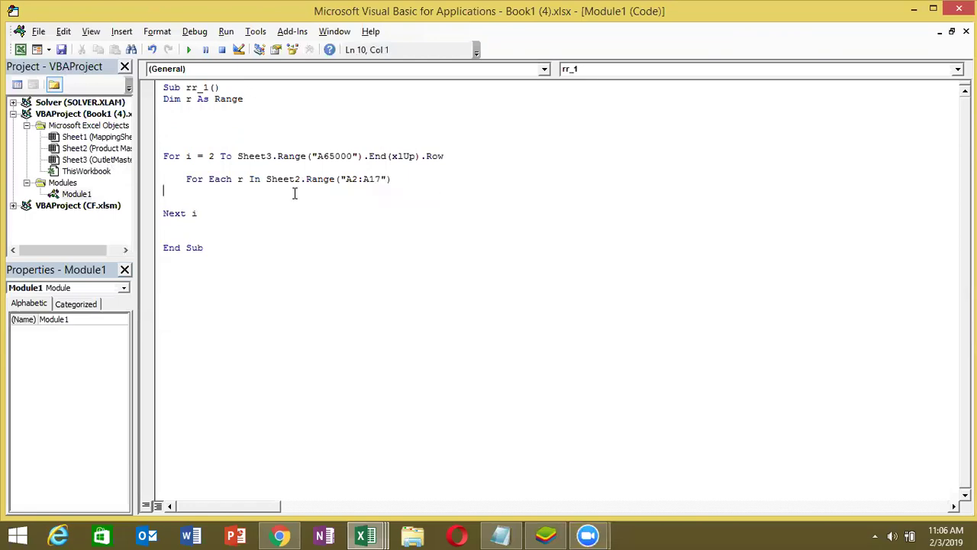
# Step: Glance at the Product Master sheet in Excel and come back to the code
pyautogui.hotkey('alt', 'Tab')
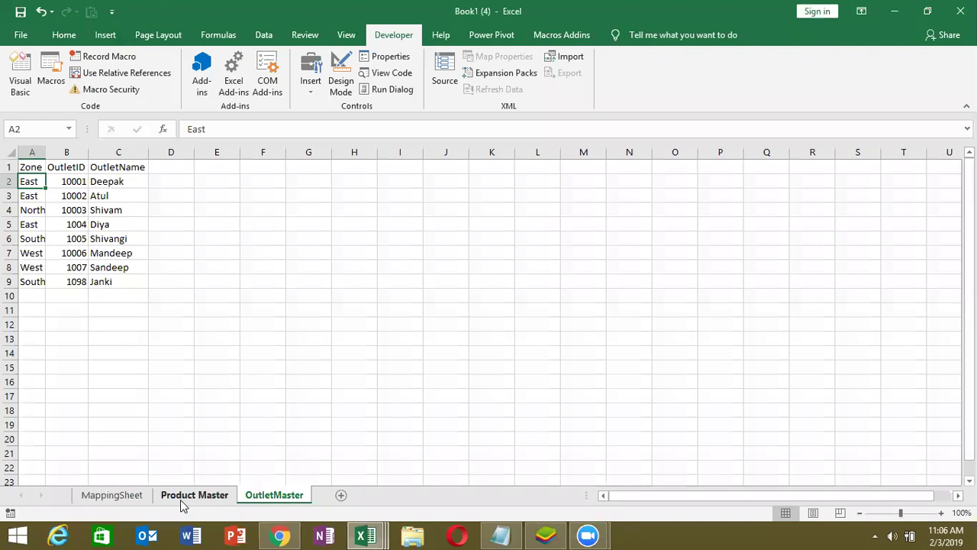
pyautogui.click(180, 499)
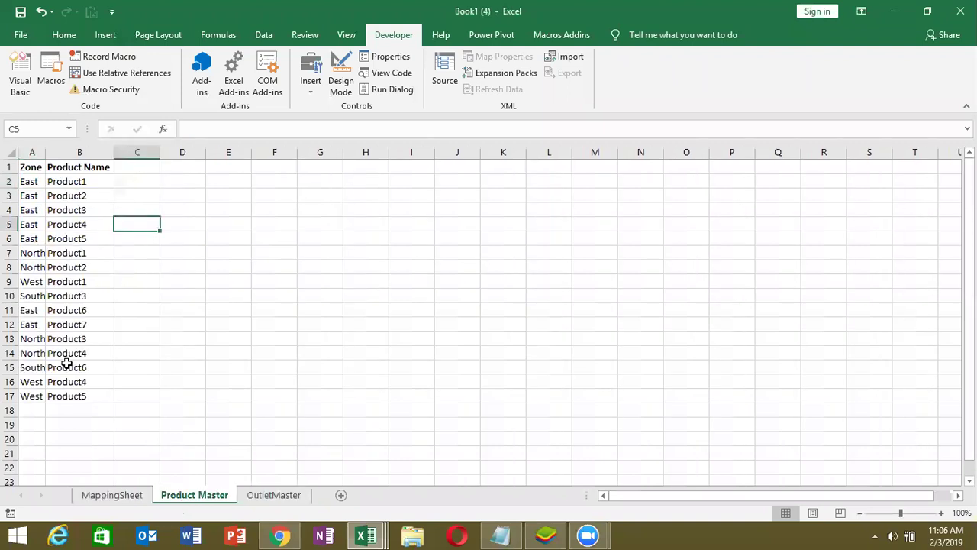
pyautogui.hotkey('alt', 'Tab')
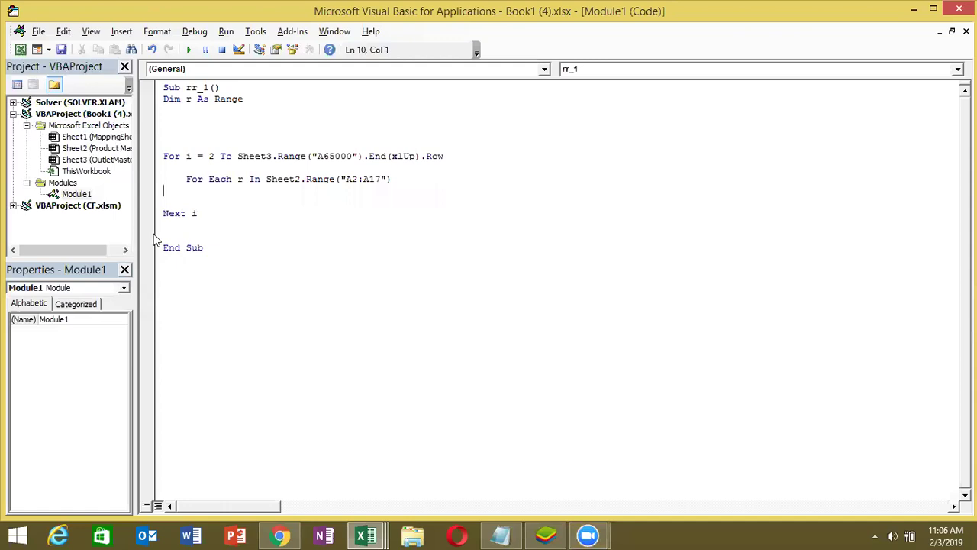
# Step: Close the For Each loop with Next r and make room above it
pyautogui.press('Tab')
pyautogui.write('nextv')
pyautogui.press('BackSpace')
pyautogui.write('r')
pyautogui.press('Up')
pyautogui.press('Down')
pyautogui.press('Left')
pyautogui.press('Left')
pyautogui.press('Left')
pyautogui.press('Left')
pyautogui.press('Left')
pyautogui.press('Left')
pyautogui.press('Return')
pyautogui.press('Return')
pyautogui.press('Up')
pyautogui.press('Up')
# Step: Add If r.Value = Sheet3.Range("A" & i).Value Then inside the loop
pyautogui.write('if r')
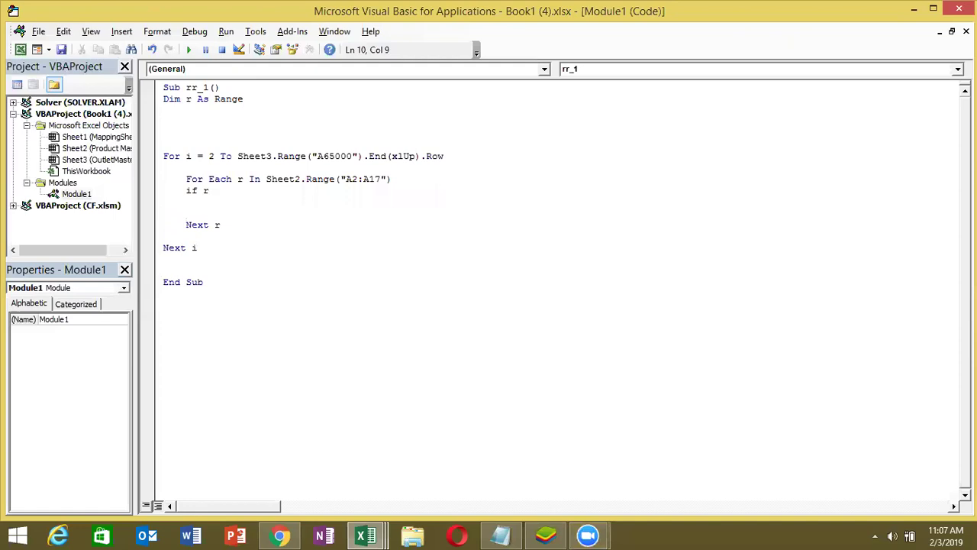
pyautogui.write('.Val ')
pyautogui.write('= sheet3.')
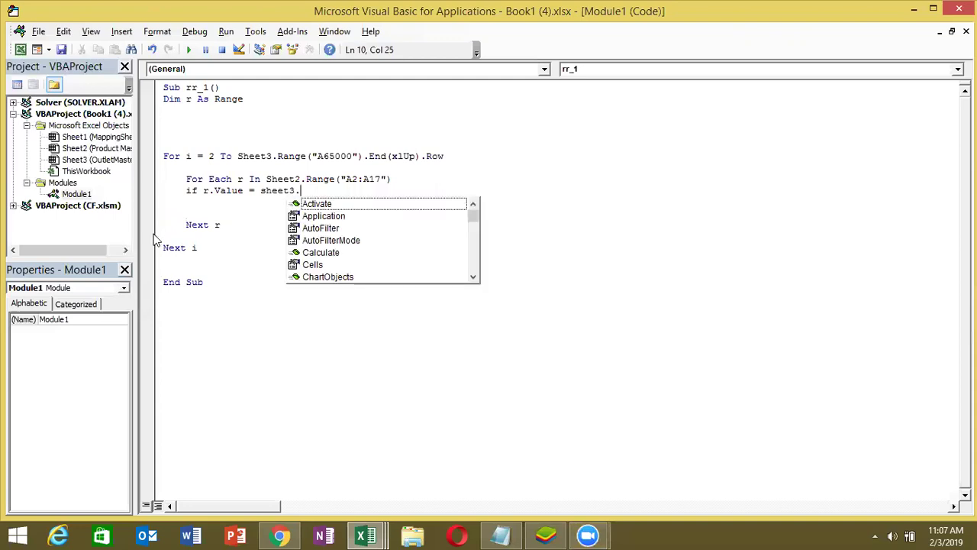
pyautogui.write('ce')
pyautogui.press('BackSpace')
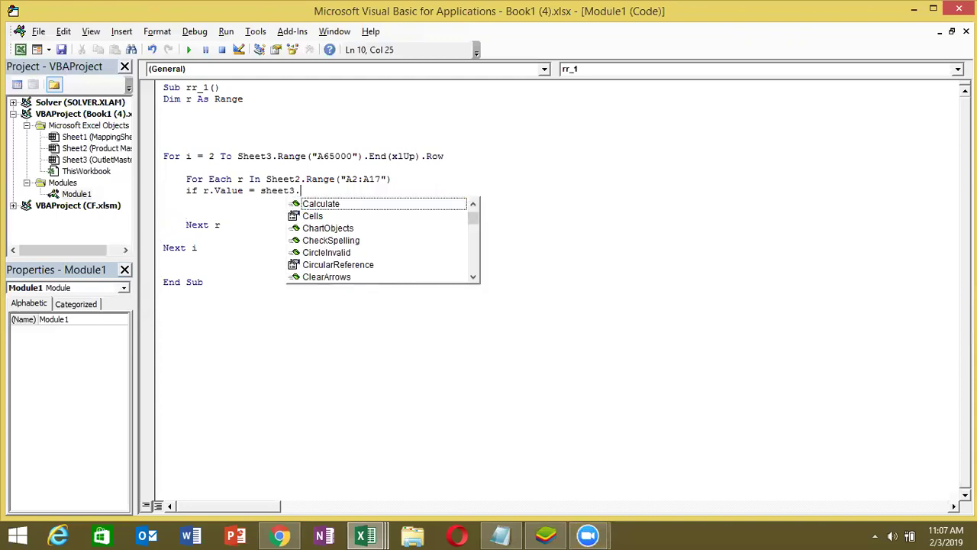
pyautogui.press('BackSpace')
pyautogui.write('r.Va')
pyautogui.press('Tab')
pyautogui.write('("A" & i).v')
pyautogui.press('Tab')
pyautogui.write('then')
pyautogui.press('Return')
# Step: Start a line under the If with Sheet1.Range("A65000").End(xlUp)
pyautogui.press('Down')
pyautogui.write('ra')
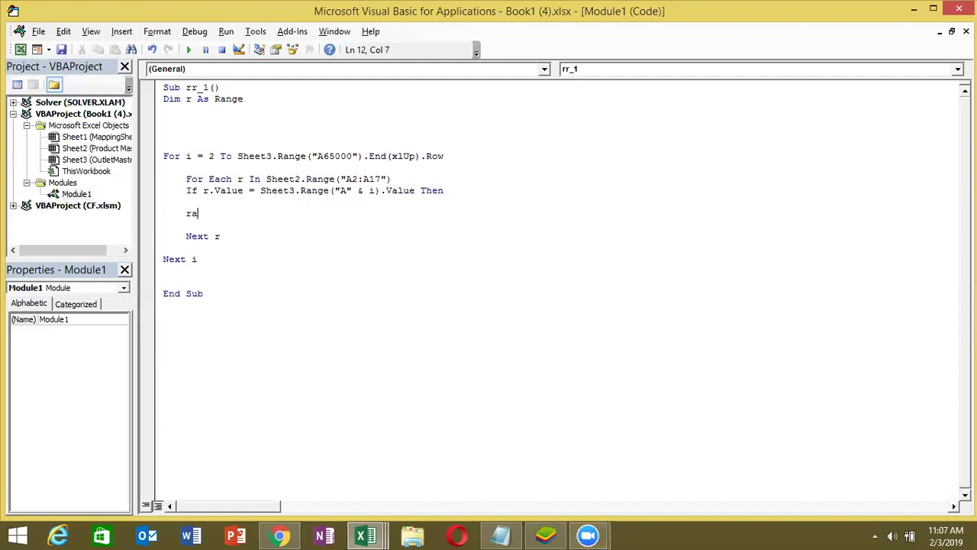
pyautogui.press('BackSpace')
pyautogui.press('BackSpace')
pyautogui.press('BackSpace')
pyautogui.press('BackSpace')
pyautogui.press('BackSpace')
pyautogui.press('Tab')
pyautogui.click(186, 202)
pyautogui.write('sheet')
pyautogui.write('1')
pyautogui.write('.r')
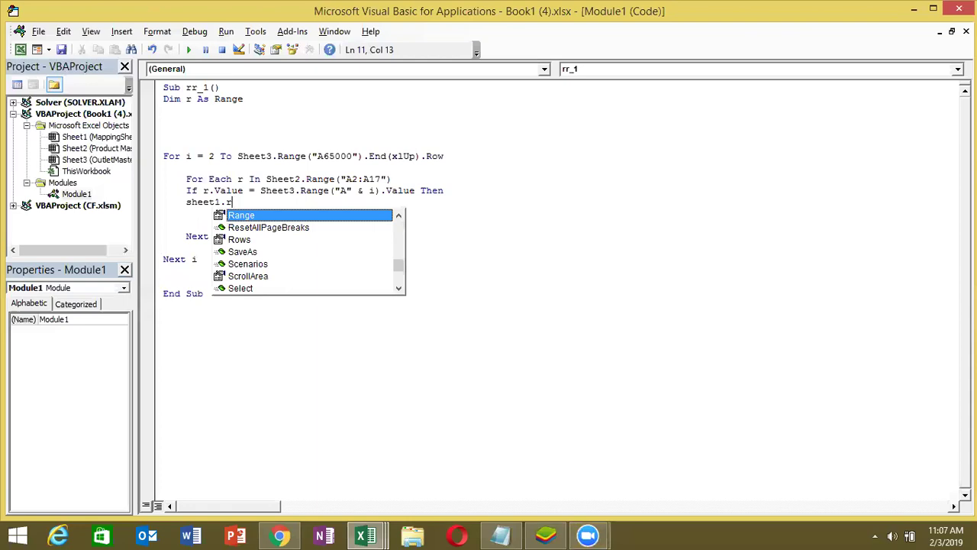
pyautogui.press('Tab')
pyautogui.write('("A65000").')
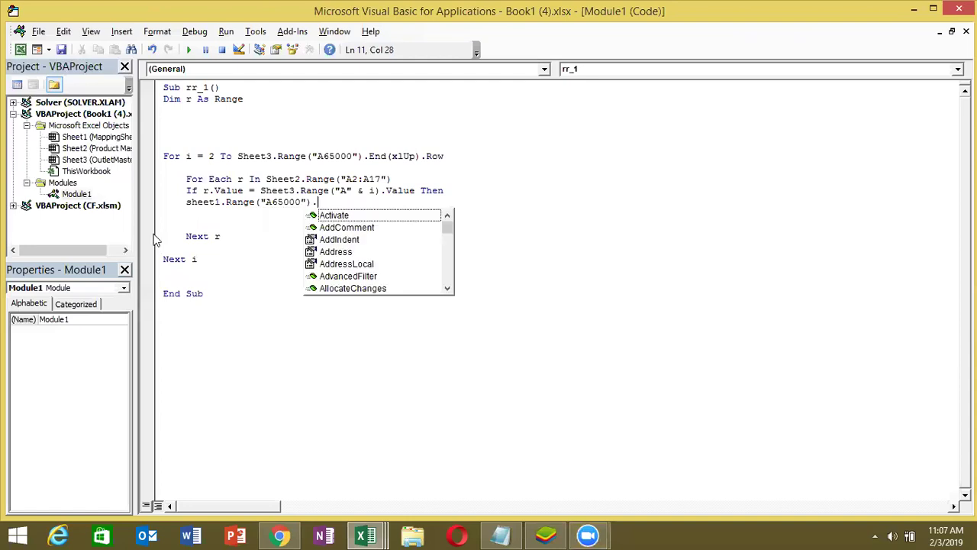
pyautogui.write('end')
pyautogui.press('Tab')
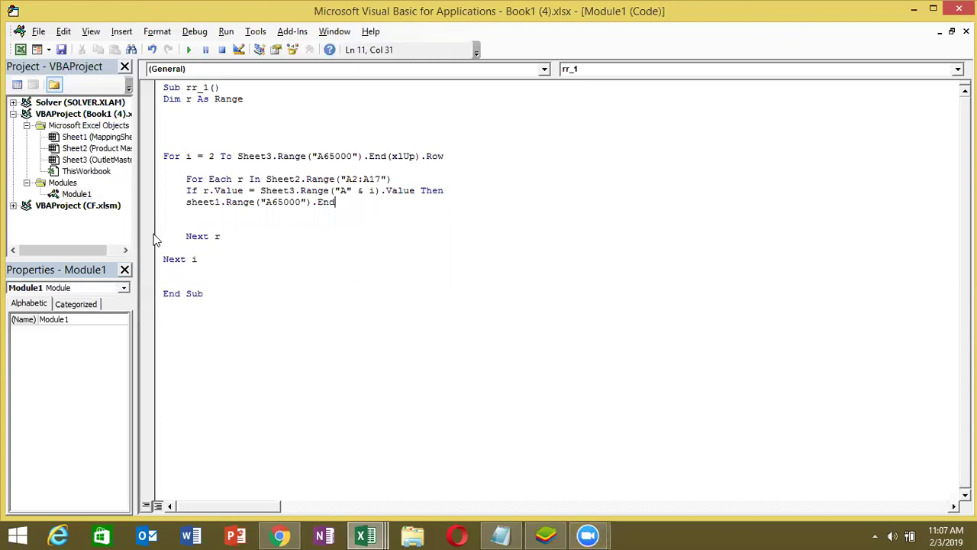
pyautogui.write('(')
pyautogui.press('Down')
pyautogui.press('Down')
pyautogui.press('Down')
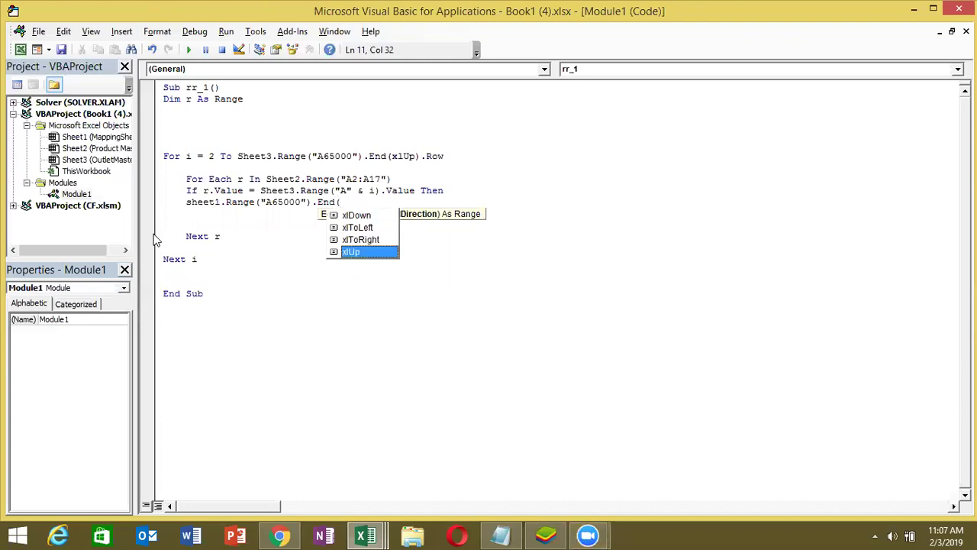
pyautogui.press('Tab')
# Step: Extend that line with .Offset(1, 0).Value to target Sheet1's next empty row
pyautogui.write(').of')
pyautogui.press('Tab')
pyautogui.write('(')
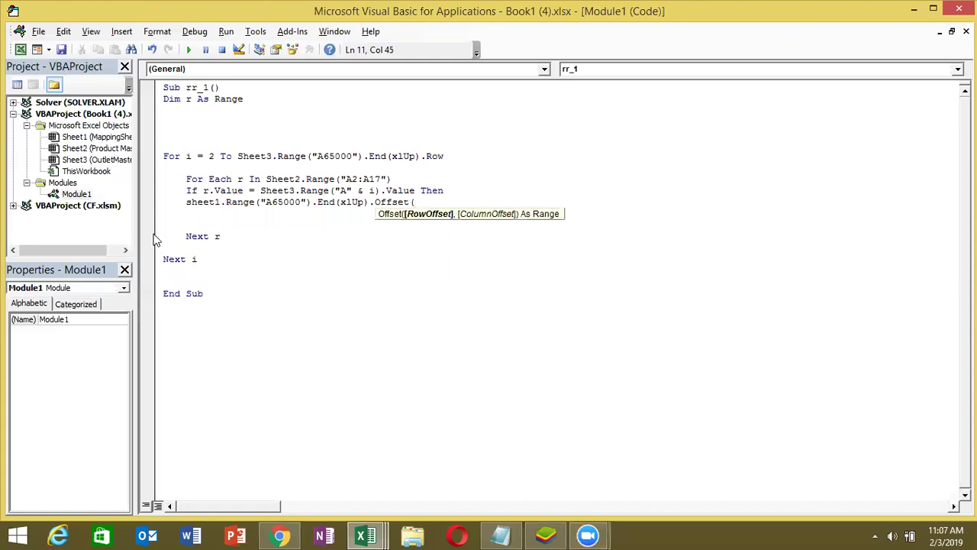
pyautogui.write('0')
pyautogui.press('BackSpace')
pyautogui.write('1')
pyautogui.write(',')
pyautogui.press('BackSpace')
pyautogui.press('BackSpace')
pyautogui.write(',0')
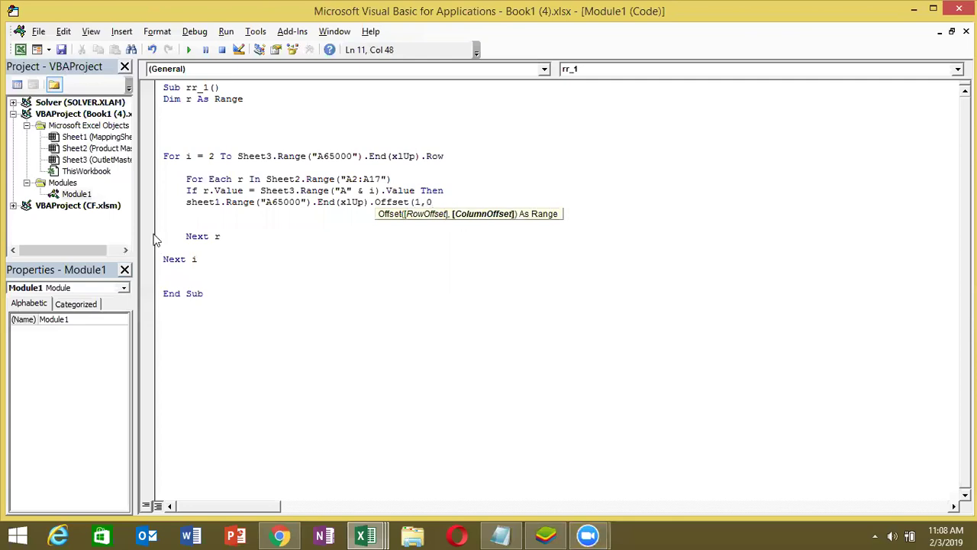
pyautogui.write(').va')
pyautogui.press('Down')
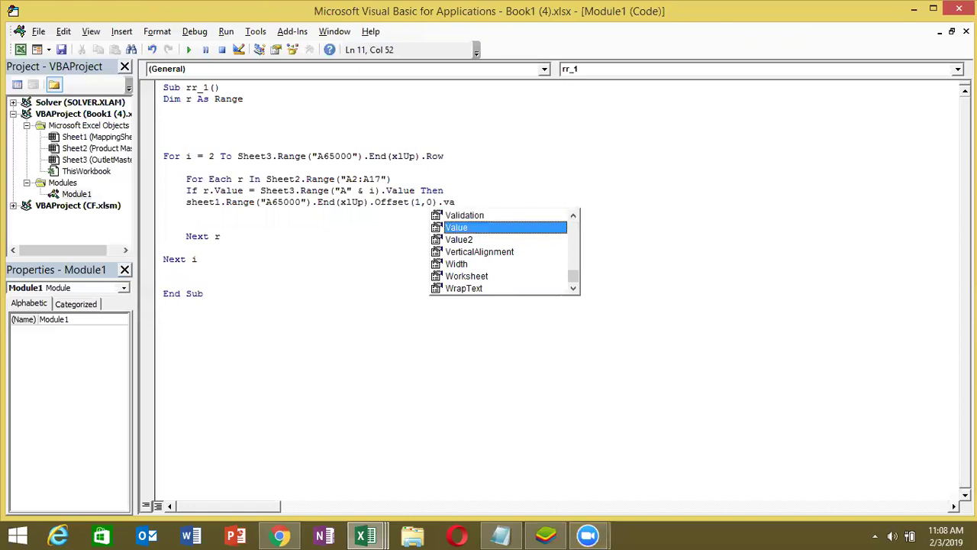
pyautogui.press('space')
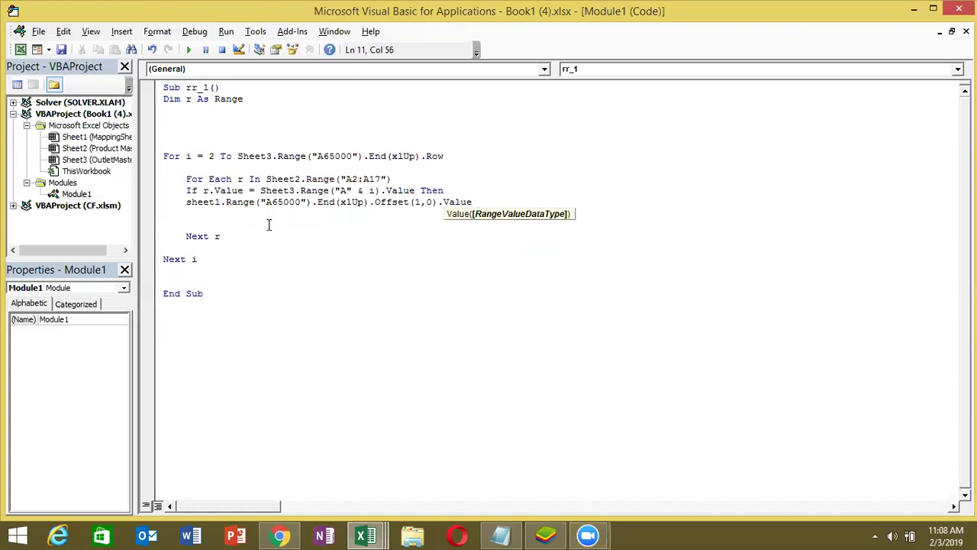
pyautogui.click(294, 225)
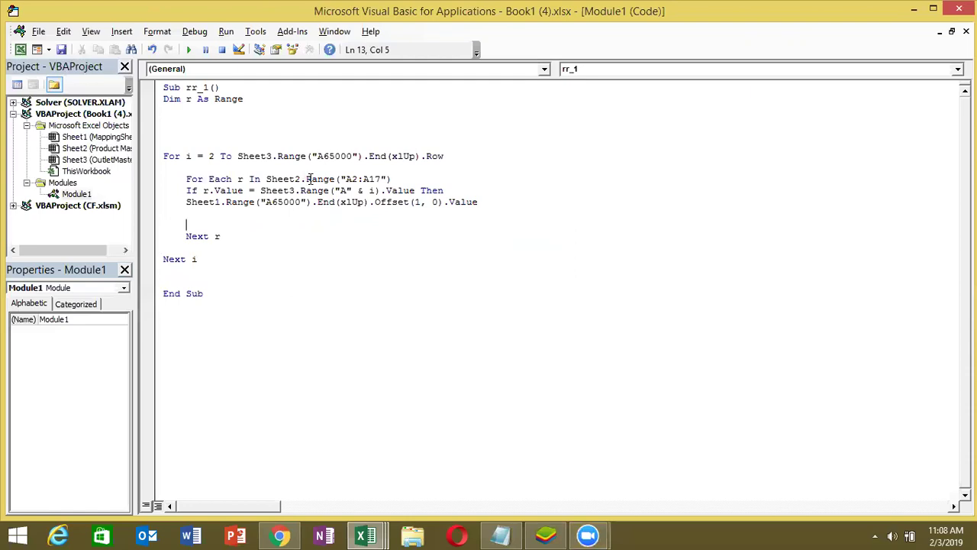
# Step: Complete the Sheet1 line so it equals Sheet3.Range("A" & i).Value
pyautogui.moveTo(260, 191); pyautogui.dragTo(462, 200)
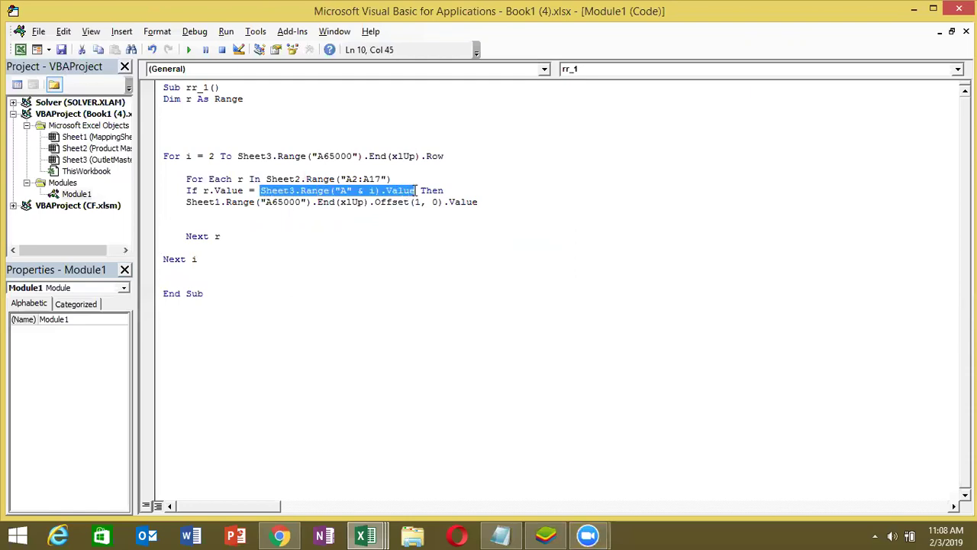
pyautogui.click(508, 204)
pyautogui.write('=')
pyautogui.write('Sheet3.Range("A" & i).Value')
pyautogui.click(274, 235)
pyautogui.click(203, 214)
# Step: Duplicate the assignment and change the copy to Offset(0, 1) reading Sheet3 column C
pyautogui.hotkey('shift', 'Up')
pyautogui.hotkey('ctrl', 'c')
pyautogui.hotkey('shift', 'Left')
pyautogui.hotkey('shift', 'Left')
pyautogui.hotkey('shift', 'Left')
pyautogui.hotkey('shift', 'Left')
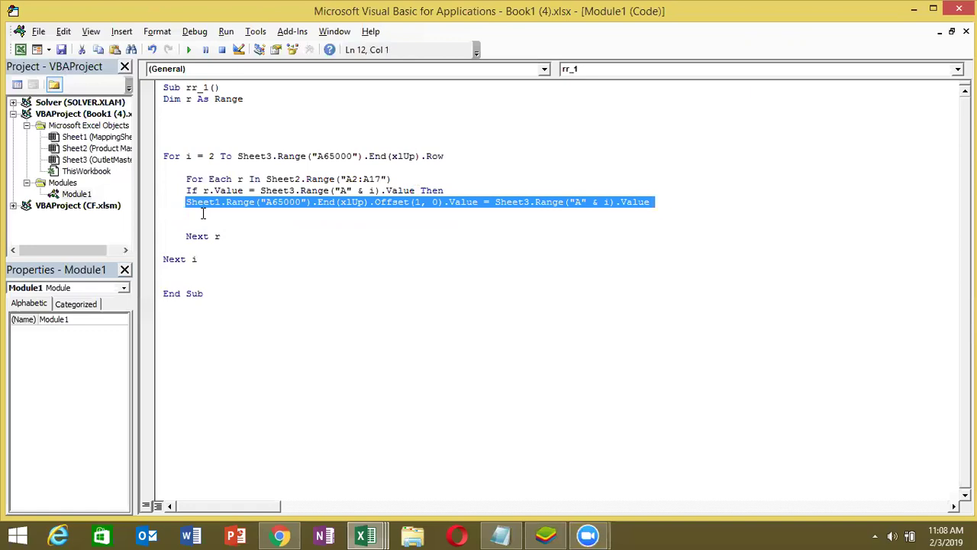
pyautogui.press('Right')
pyautogui.press('Right')
pyautogui.press('Right')
pyautogui.press('Right')
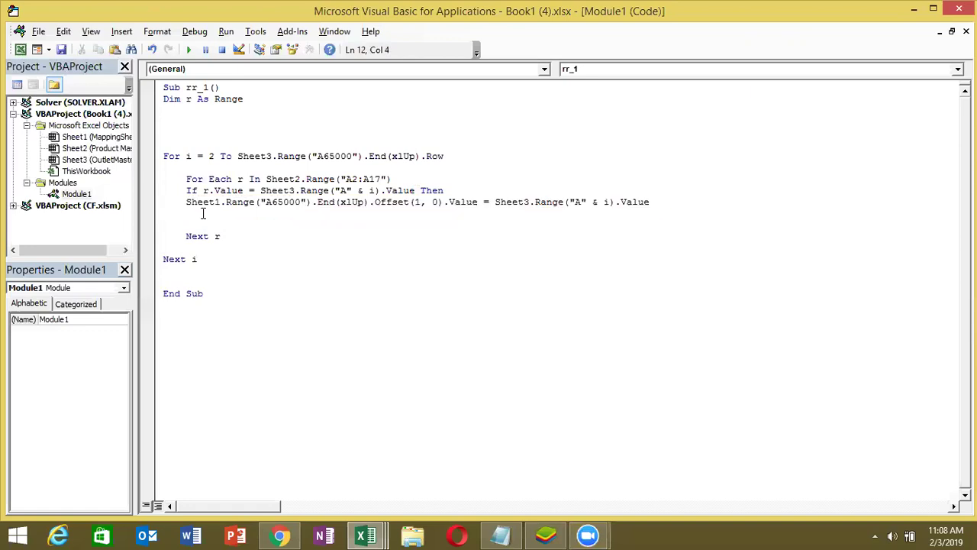
pyautogui.hotkey('ctrl', 'v')
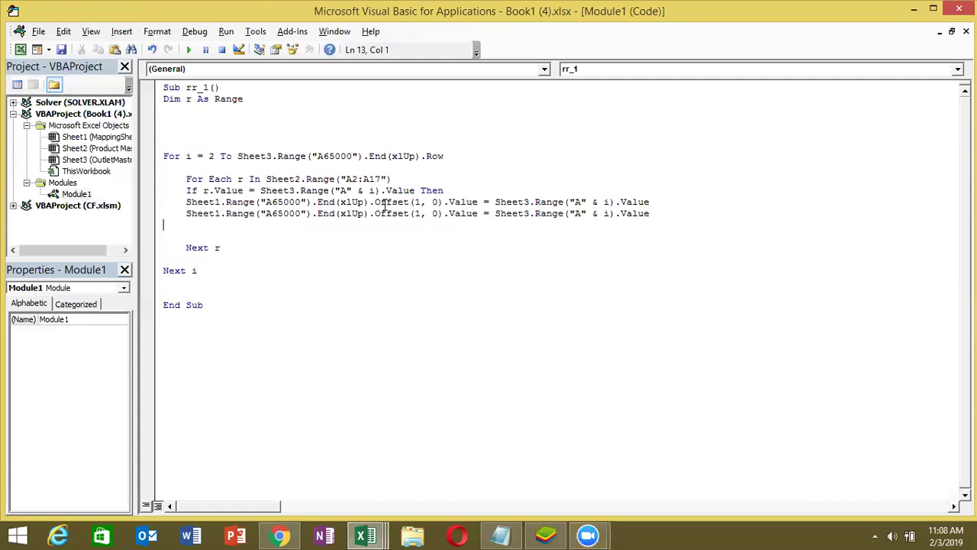
pyautogui.doubleClick(417, 214)
pyautogui.write('0')
pyautogui.doubleClick(435, 214)
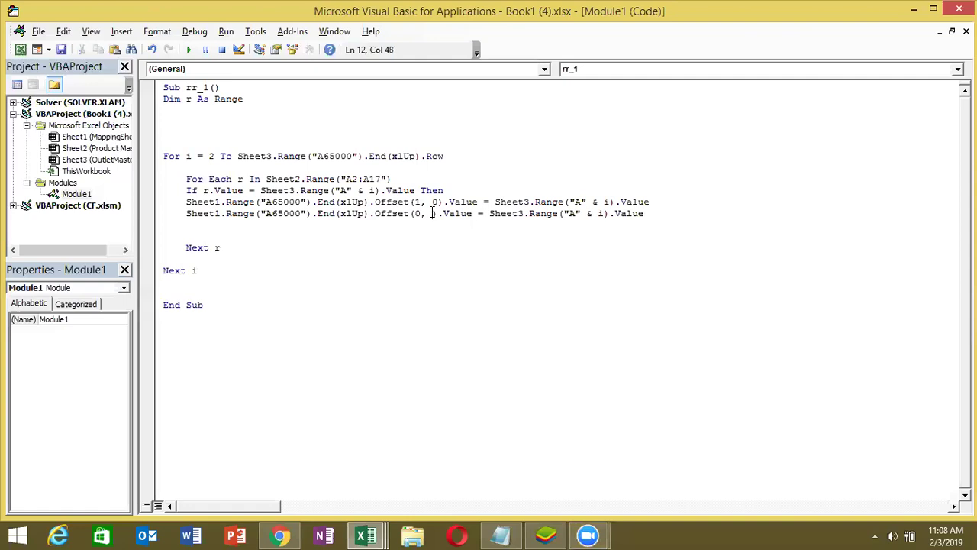
pyautogui.write('1')
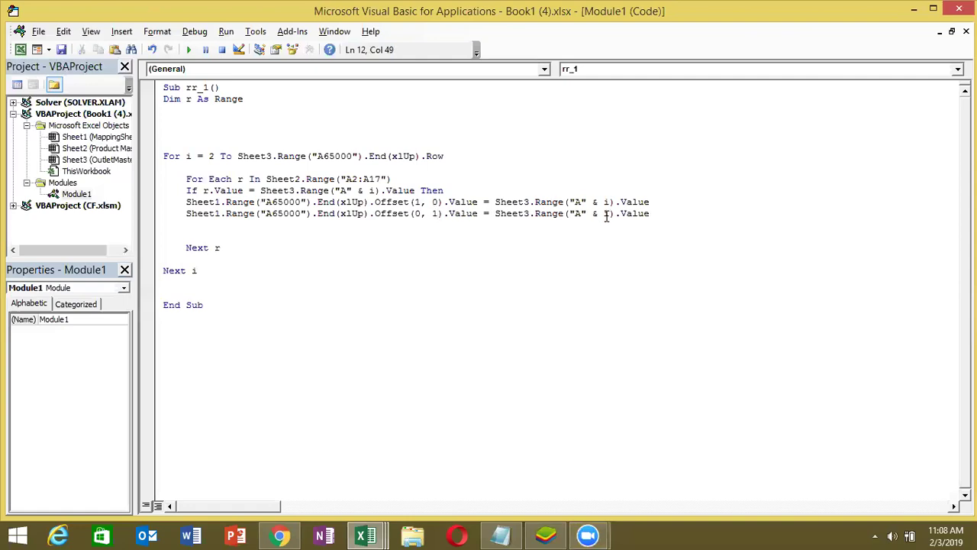
pyautogui.click(581, 214)
pyautogui.press('BackSpace')
pyautogui.write('C')
pyautogui.hotkey('alt', 'Tab')
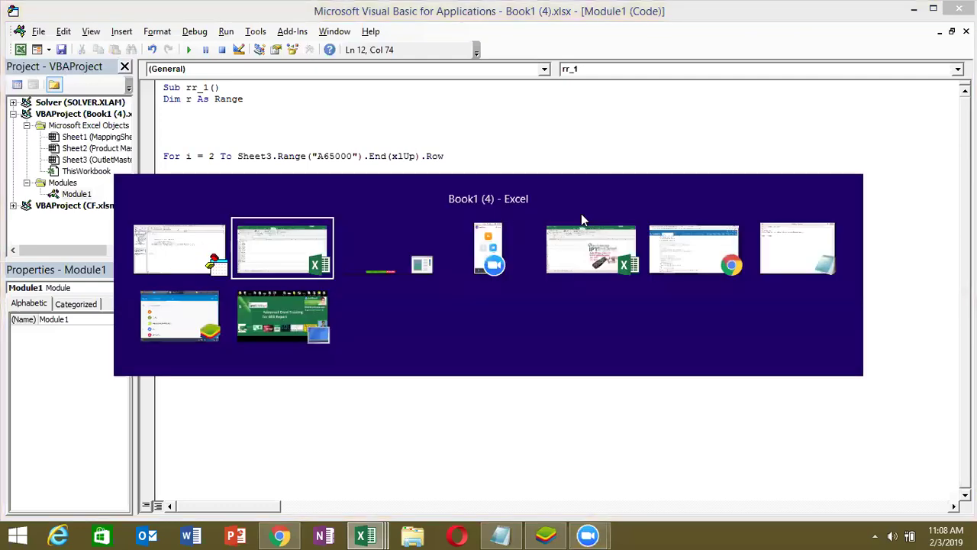
pyautogui.click(296, 498)
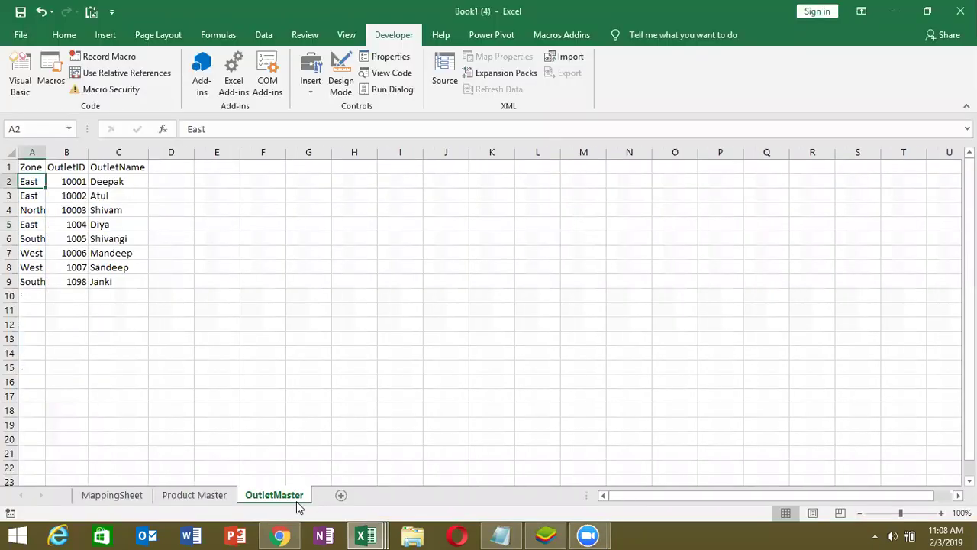
pyautogui.click(128, 152)
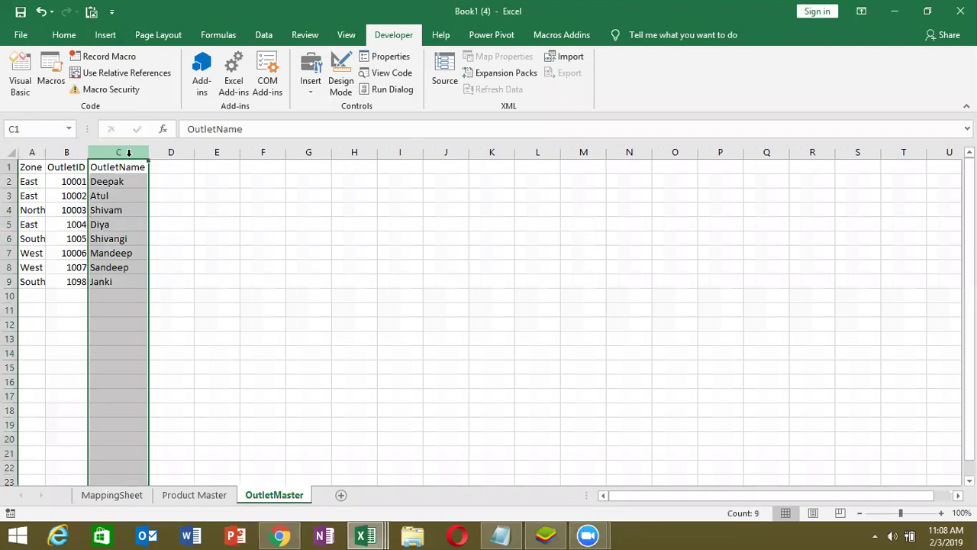
pyautogui.click(118, 180)
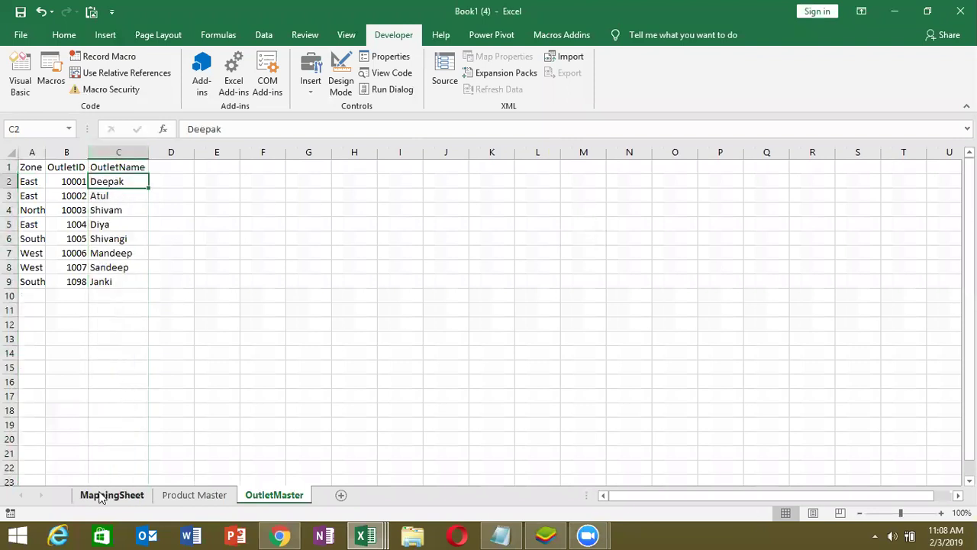
pyautogui.click(100, 497)
pyautogui.click(94, 186)
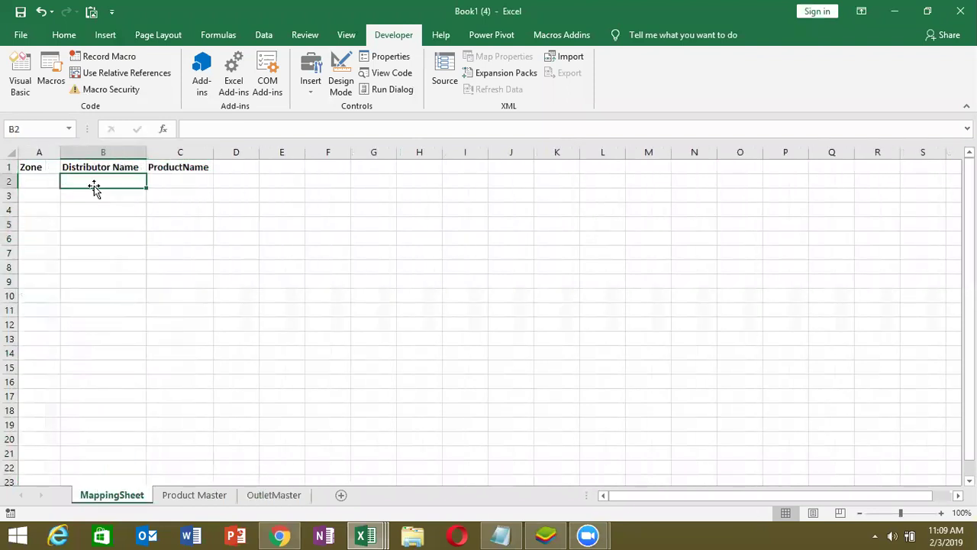
pyautogui.hotkey('alt', 'F11')
pyautogui.click(431, 213)
pyautogui.click(220, 214)
pyautogui.press('Up')
pyautogui.press('Right')
pyautogui.press('Right')
pyautogui.press('Right')
pyautogui.press('Right')
pyautogui.hotkey('shift', 'Down')
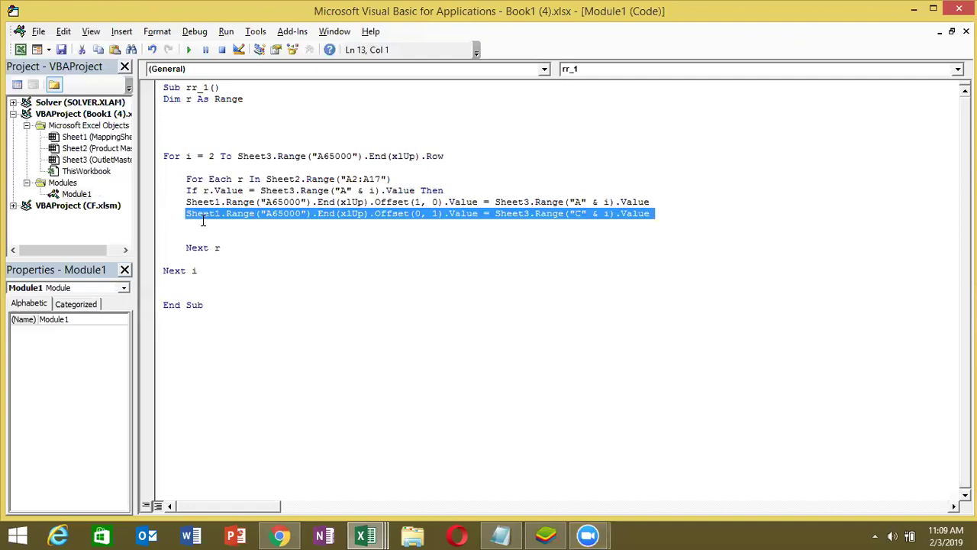
# Step: Duplicate line 12 and edit the copy to write into Offset(0, 2) from r.Offset
pyautogui.hotkey('ctrl', 'c')
pyautogui.hotkey('ctrl', 'v')
pyautogui.press('Tab')
pyautogui.hotkey('ctrl', 'v')
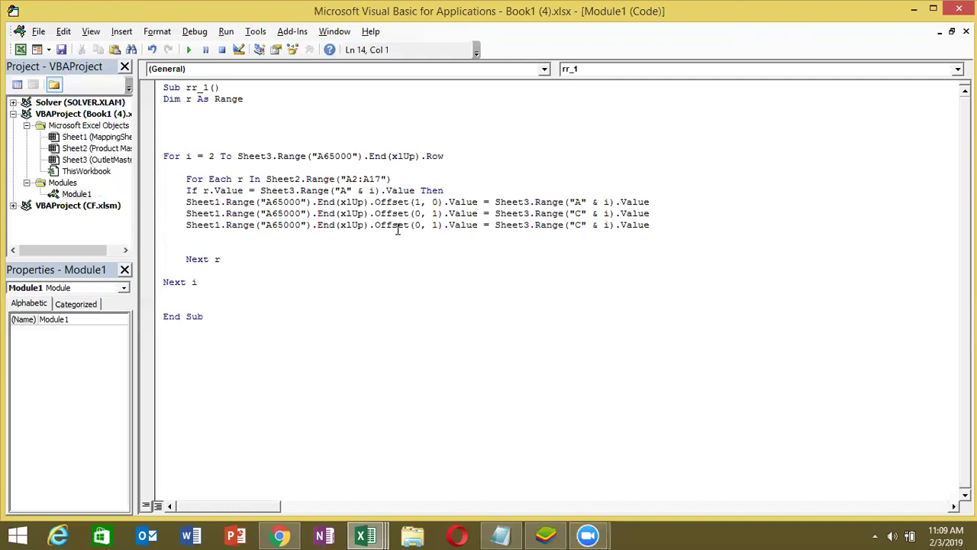
pyautogui.click(432, 224)
pyautogui.press('Delete')
pyautogui.write('2')
pyautogui.moveTo(495, 224); pyautogui.dragTo(650, 224)
pyautogui.write('r.O')
pyautogui.press('Tab')
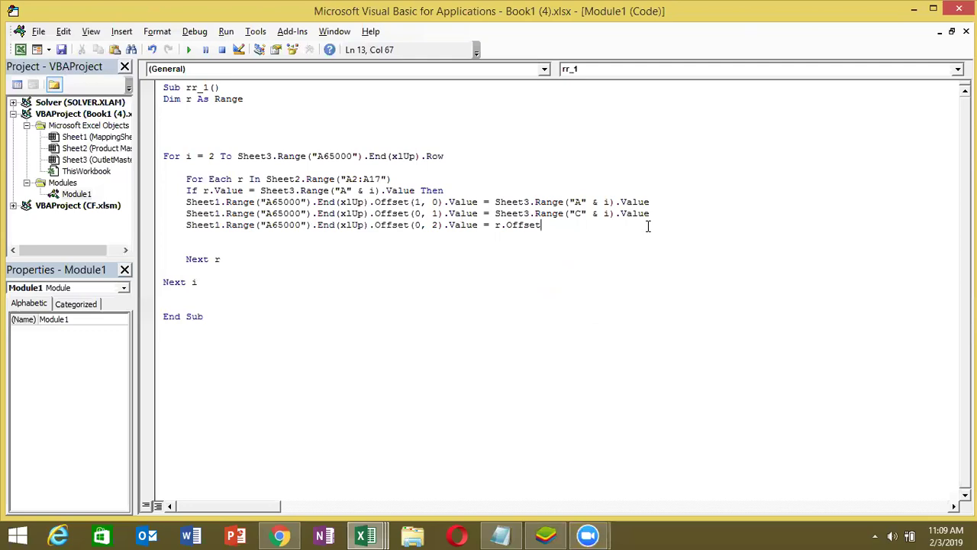
pyautogui.write('(')
# Step: Check the Product Master columns, then finish the line as r.Offset(0, 1).Value
pyautogui.hotkey('alt', 'F11')
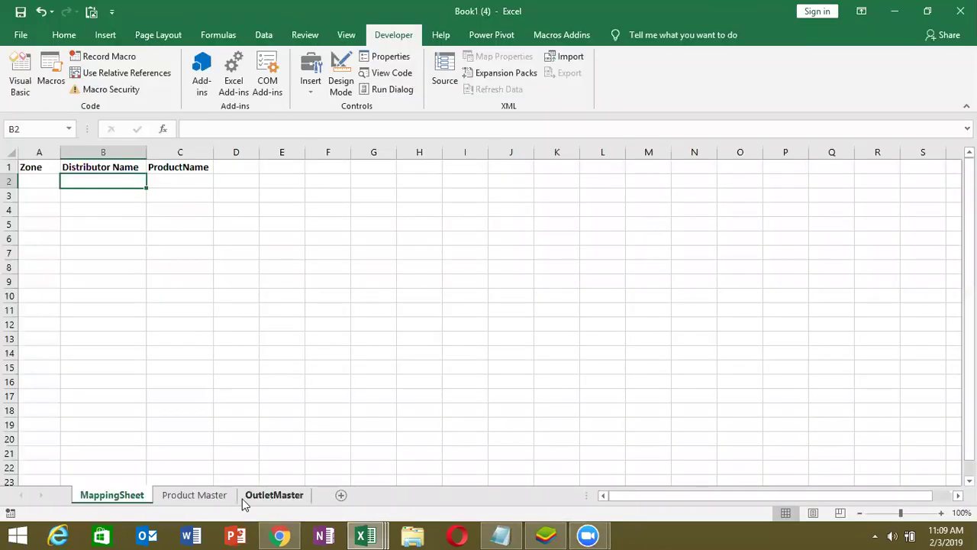
pyautogui.click(213, 501)
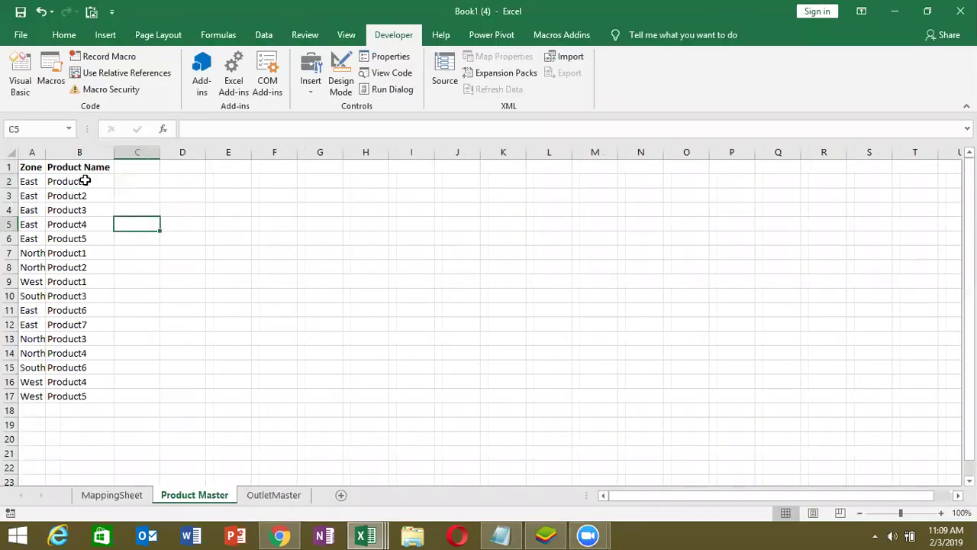
pyautogui.hotkey('alt', 'F11')
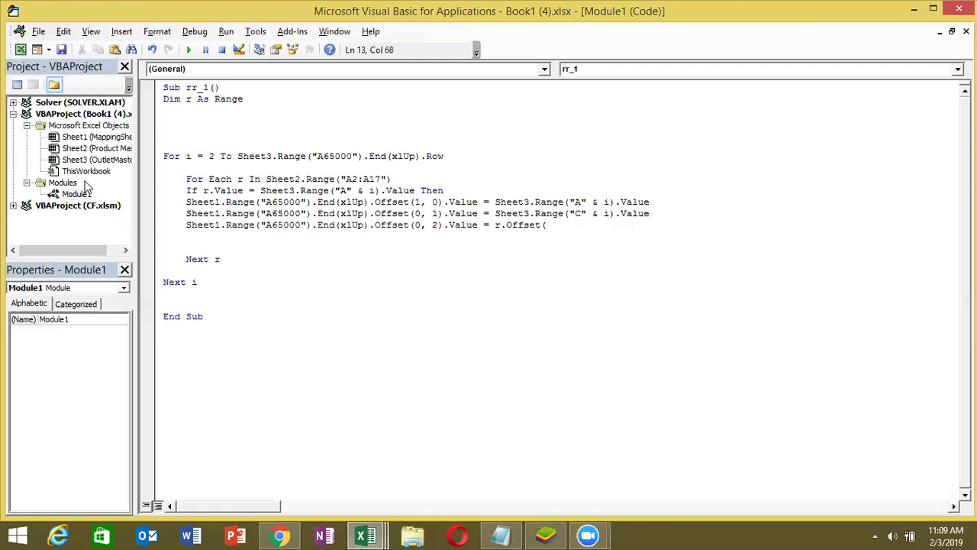
pyautogui.write('0,1')
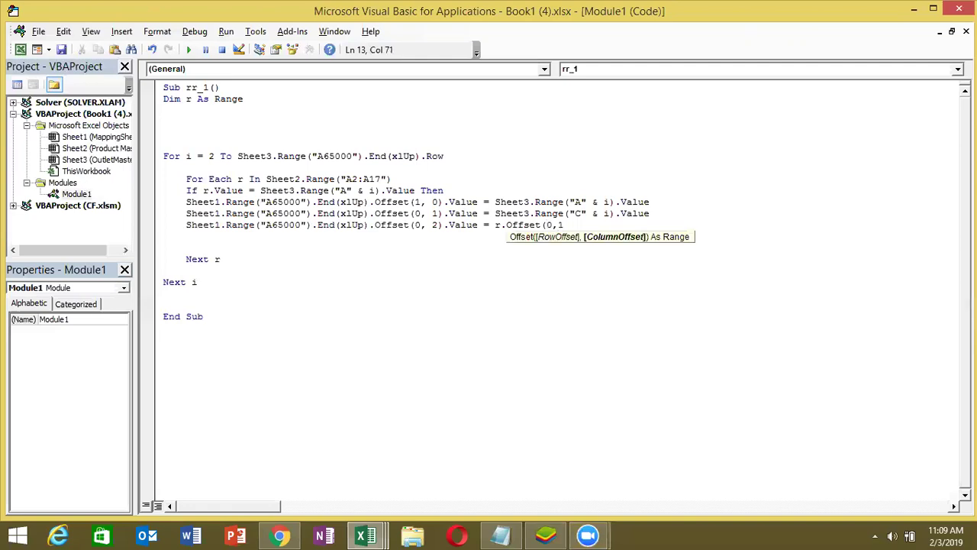
pyautogui.write(').va')
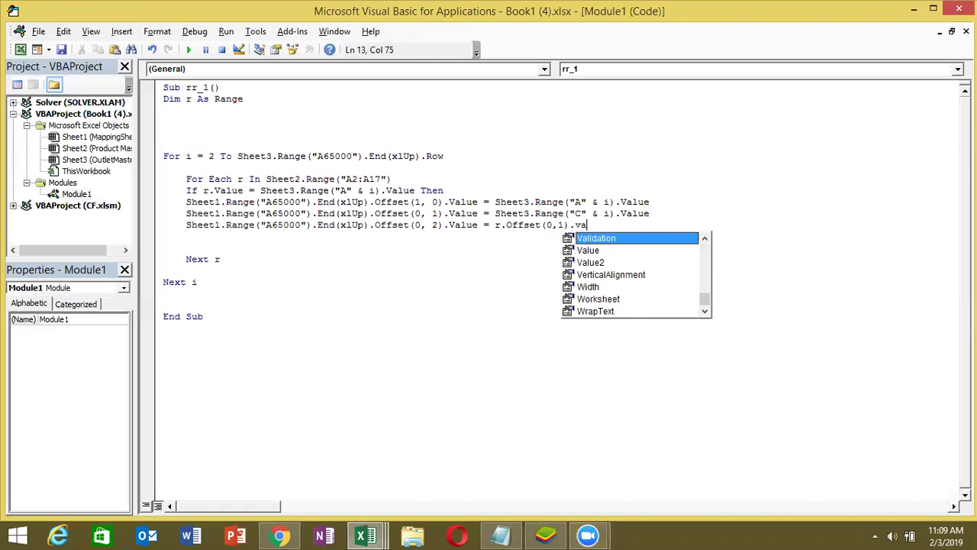
pyautogui.write('l')
pyautogui.press('Tab')
pyautogui.press('Return')
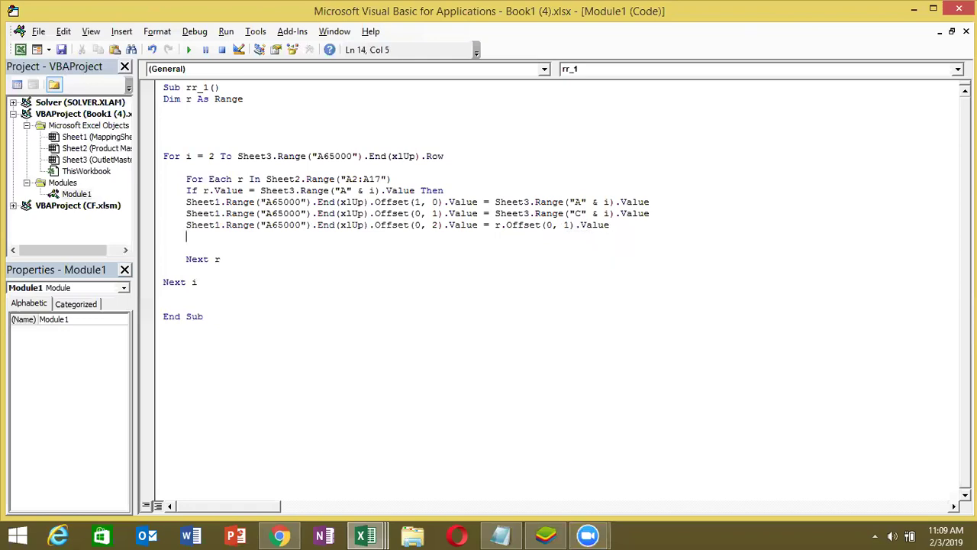
# Step: Close the If block with End If and run the rr_1 macro
pyautogui.write('end if')
pyautogui.press('Return')
pyautogui.press('Down')
pyautogui.press('Down')
pyautogui.hotkey('alt', 'F11')
pyautogui.hotkey('alt', 'F11')
pyautogui.click(177, 164)
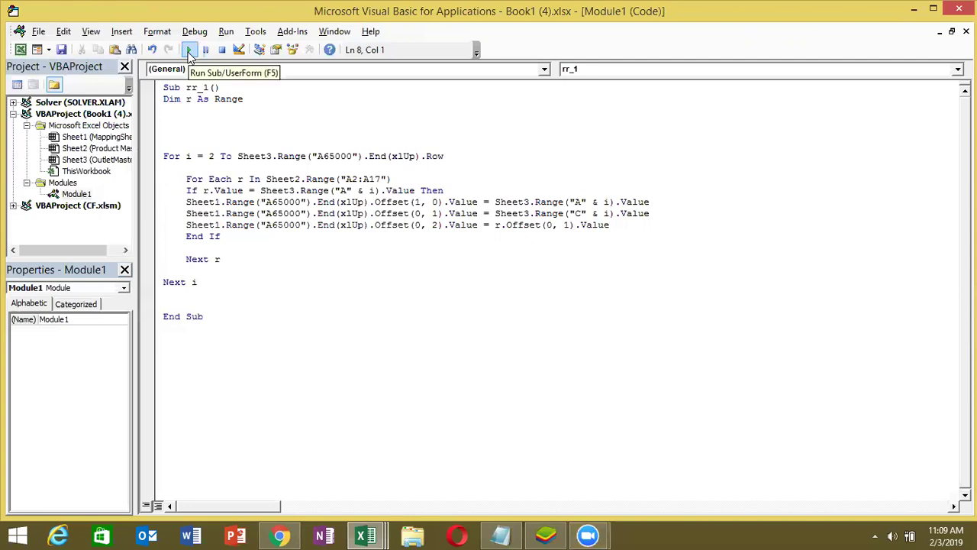
pyautogui.hotkey('alt', 'F11')
pyautogui.hotkey('alt', 'F11')
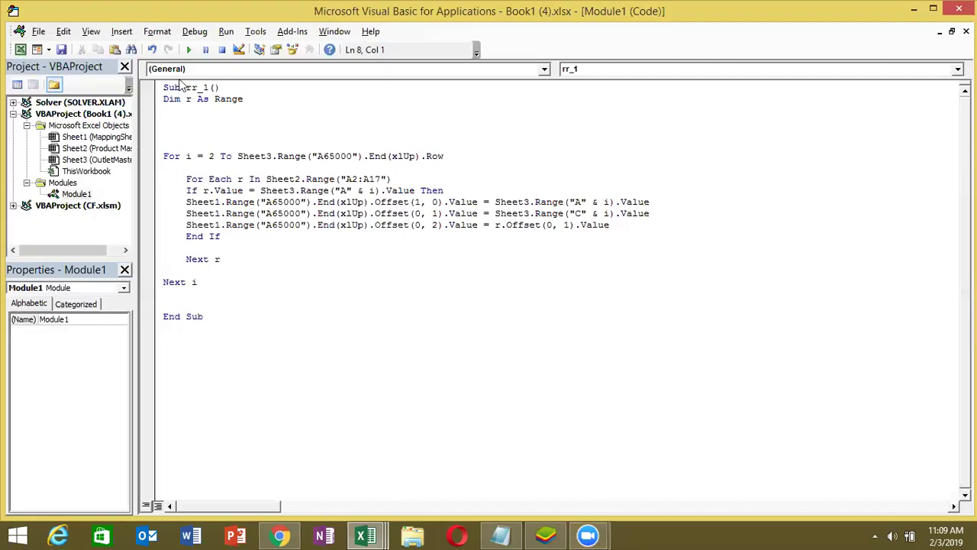
pyautogui.click(188, 50)
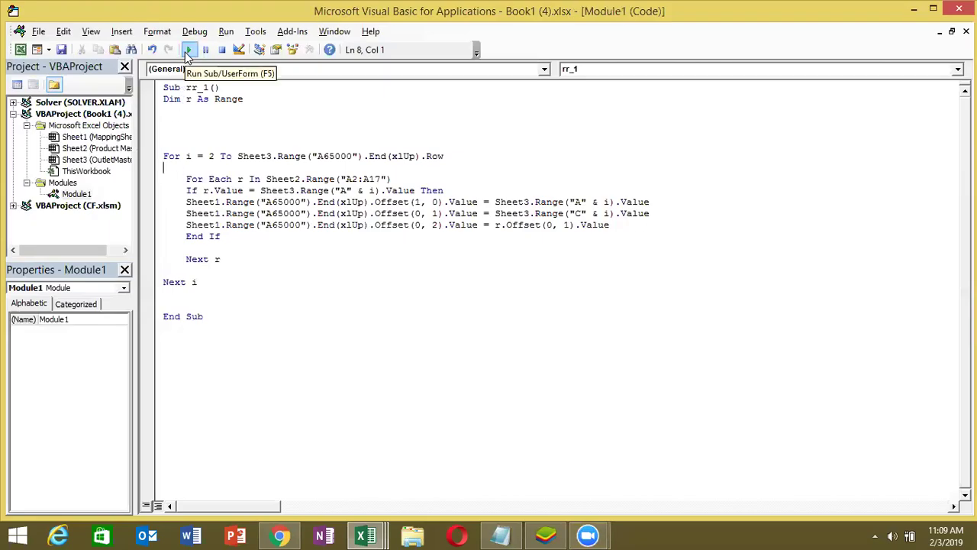
# Step: Open MappingSheet and add header filters with Ctrl+Shift+L, reviewing the Distributor Name list
pyautogui.hotkey('alt', 'F11')
pyautogui.click(113, 496)
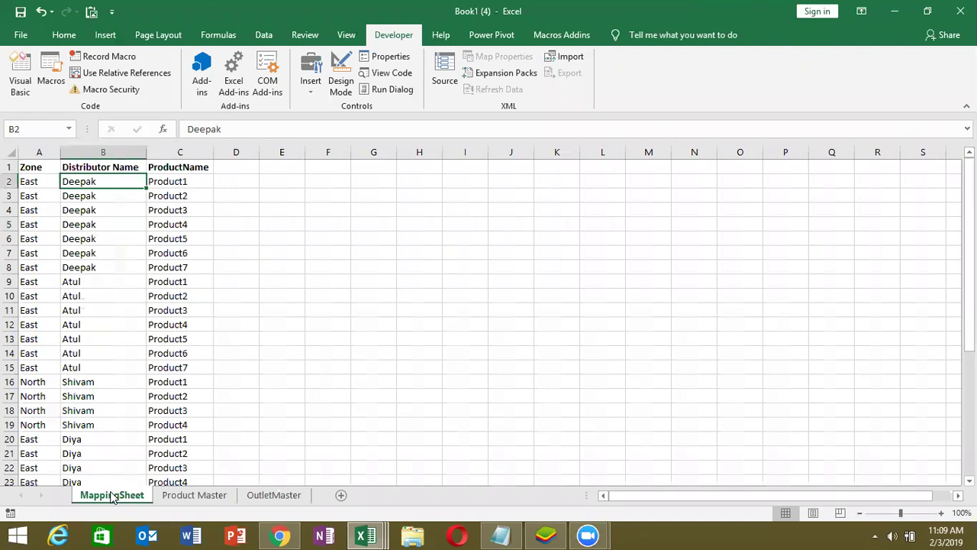
pyautogui.press('Up')
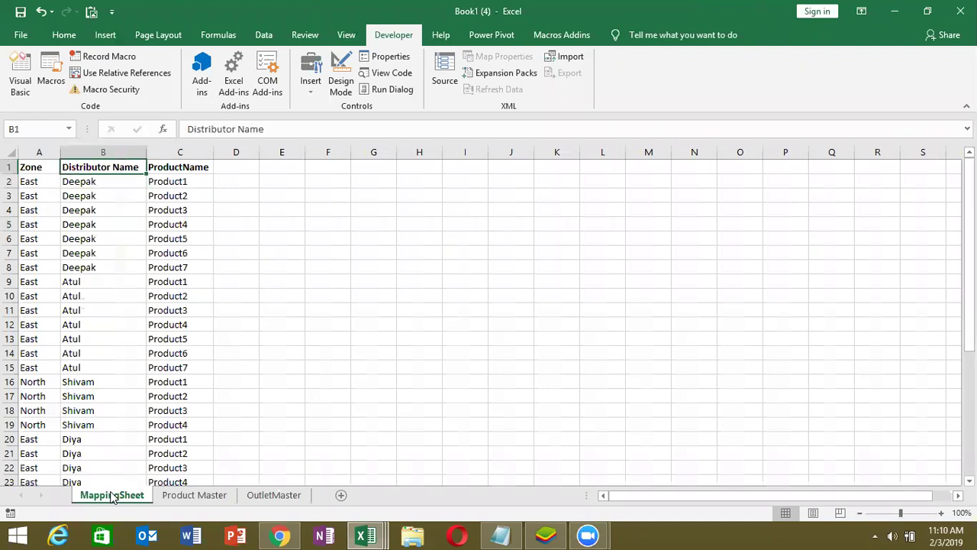
pyautogui.hotkey('ctrl', 'shift', 'l')
pyautogui.click(141, 167)
pyautogui.click(45, 306)
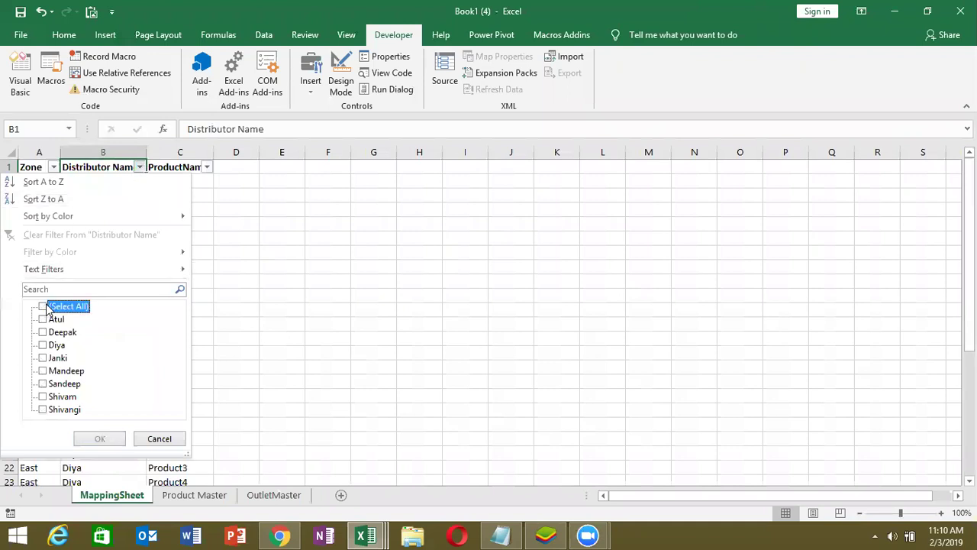
pyautogui.press('Escape')
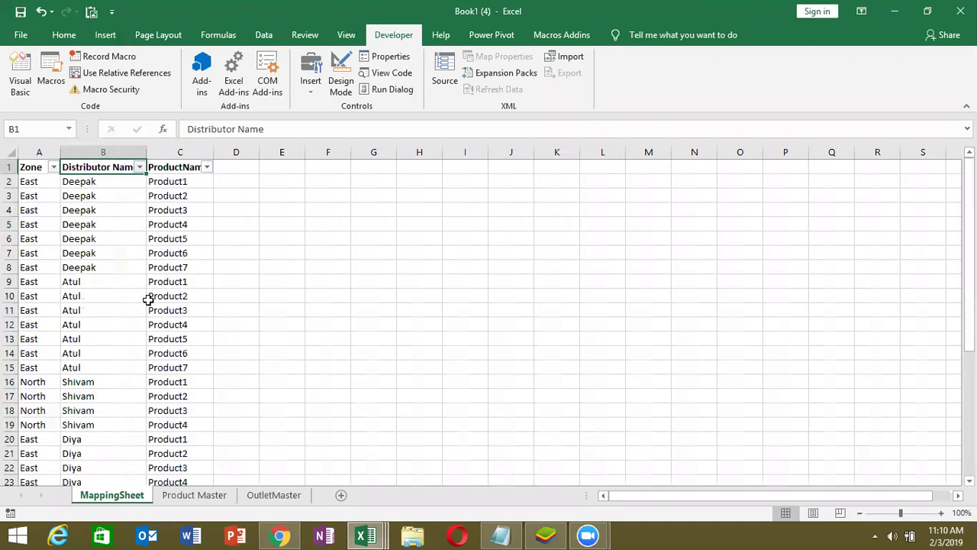
# Step: Check how far column B's generated rows extend, then return to the VBA editor
pyautogui.click(82, 297)
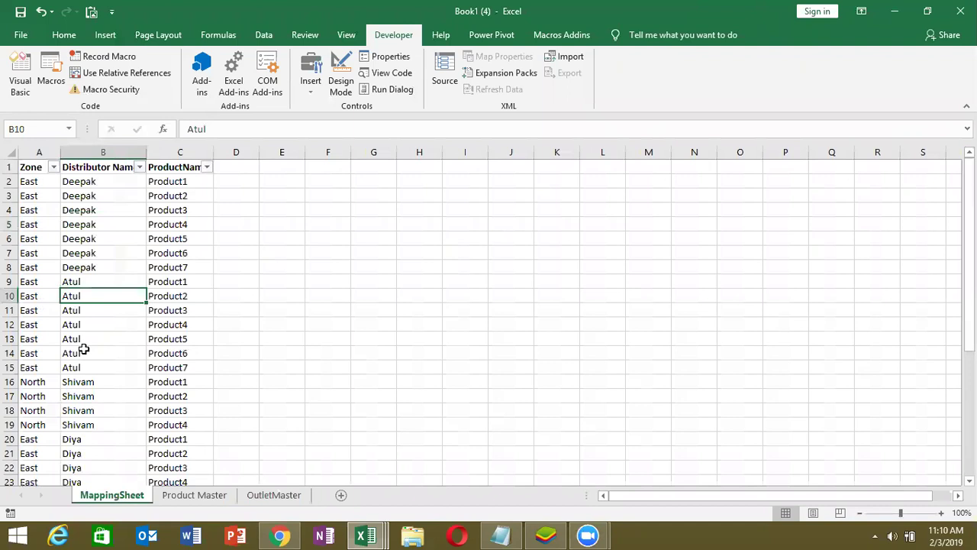
pyautogui.hotkey('ctrl', 'Down')
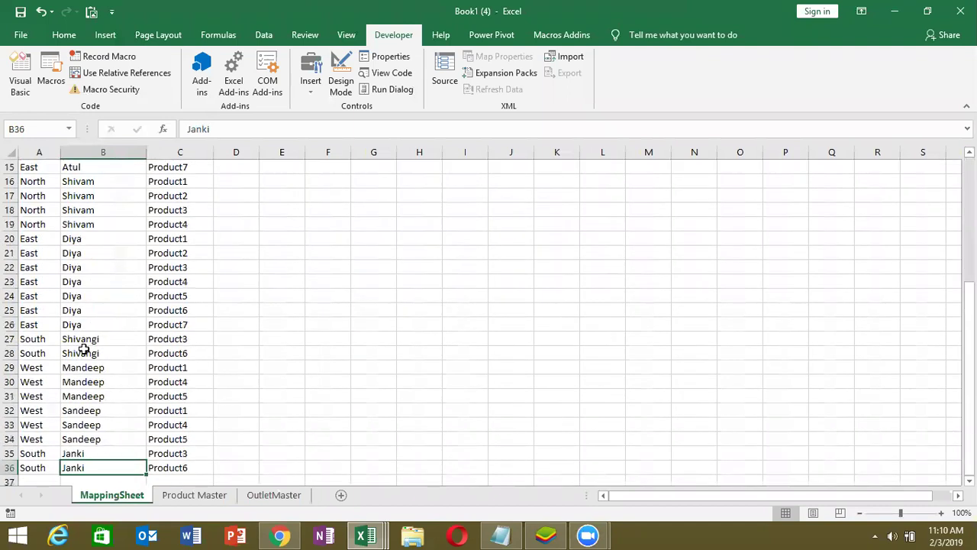
pyautogui.hotkey('ctrl', 'Up')
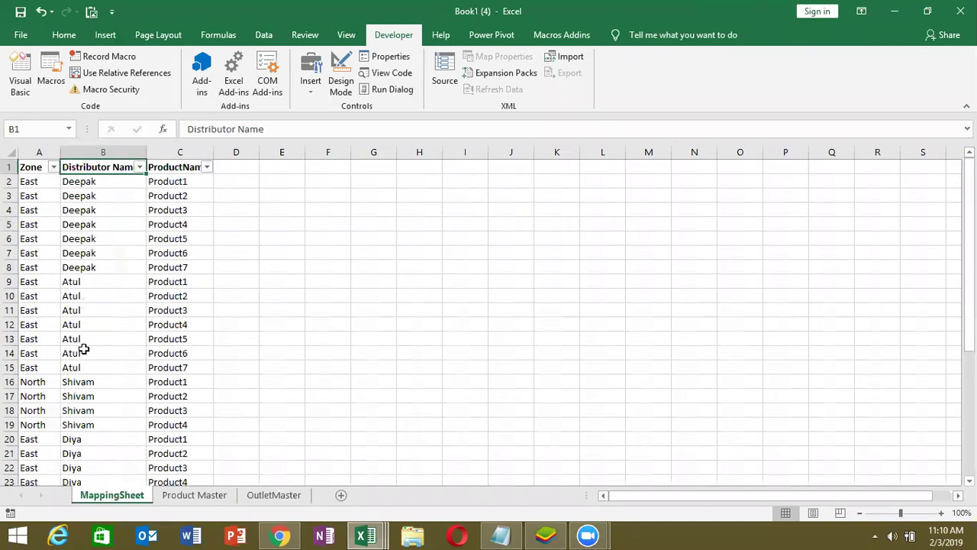
pyautogui.hotkey('alt', 'F11')
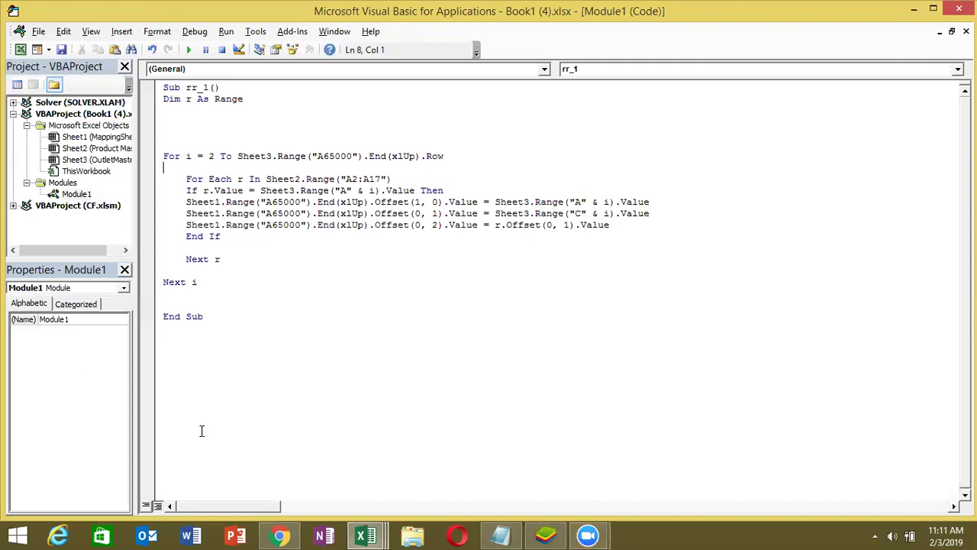
pyautogui.click(191, 213)
pyautogui.hotkey('shift', 'Down')
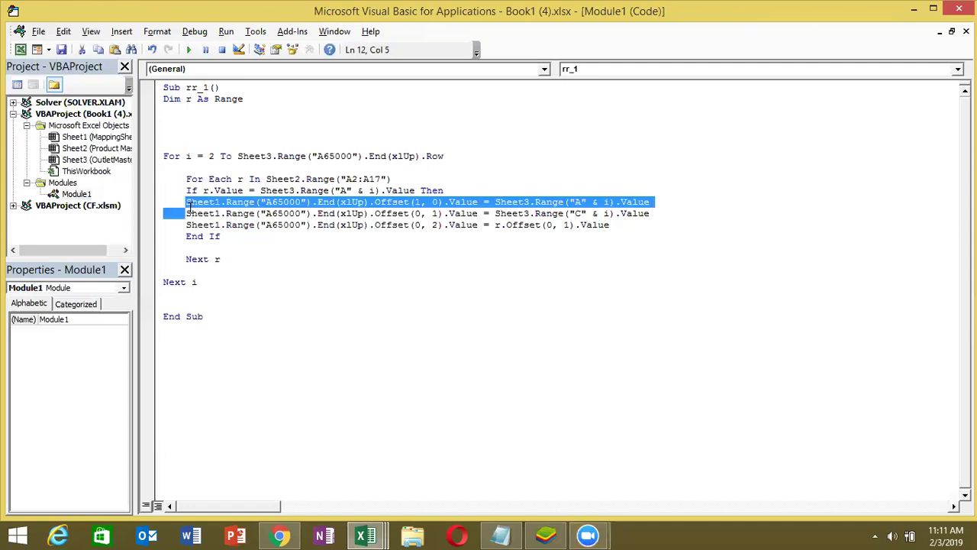
pyautogui.hotkey('shift', 'Down')
pyautogui.hotkey('alt', 'F11')
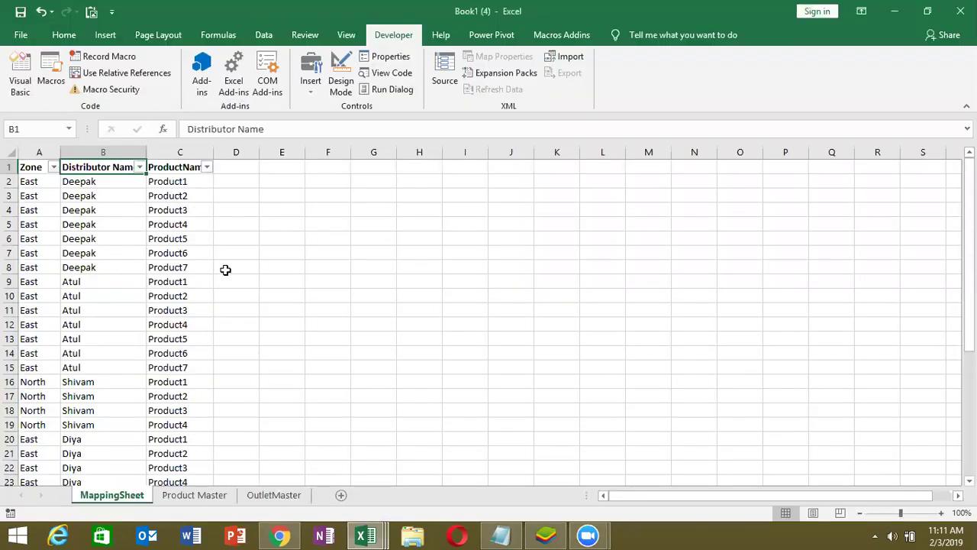
pyautogui.click(279, 495)
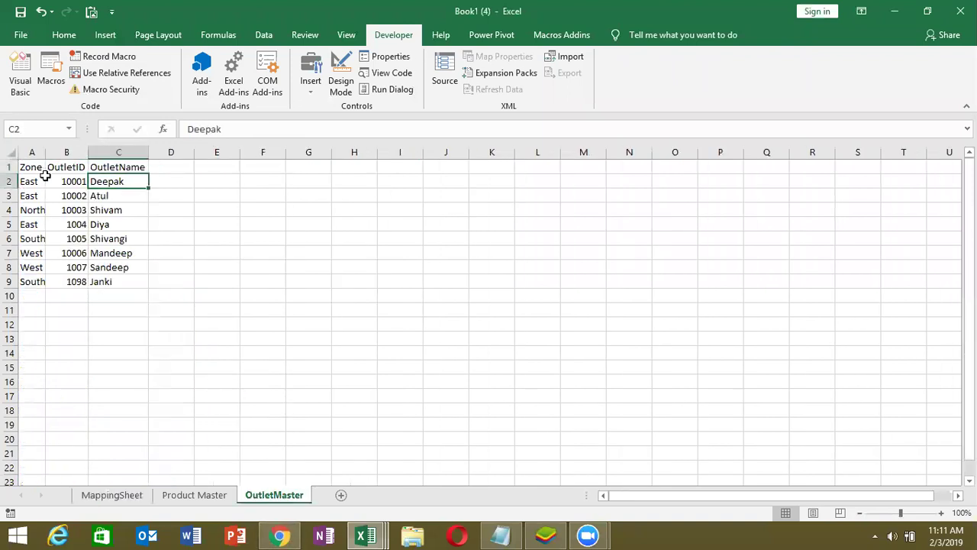
pyautogui.click(188, 497)
pyautogui.click(74, 181)
pyautogui.hotkey('alt', 'F11')
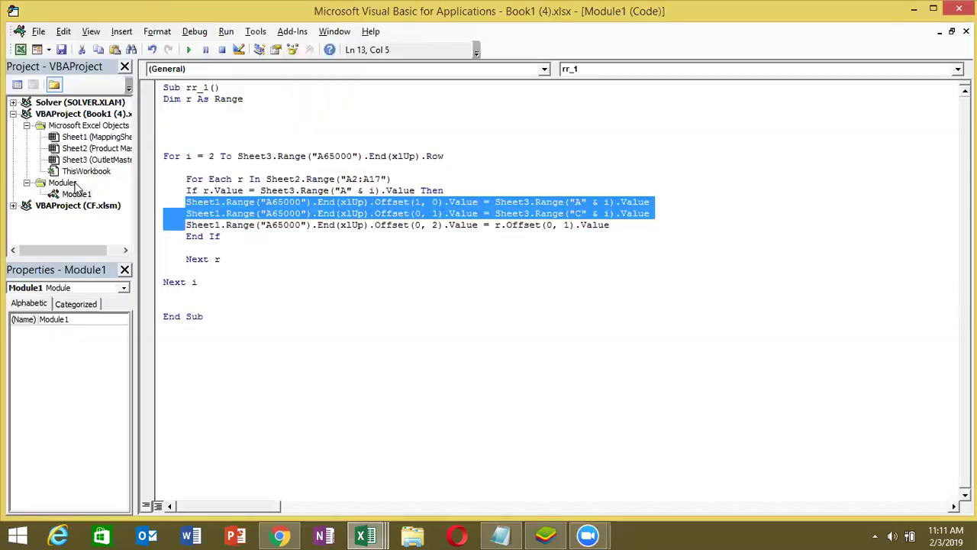
pyautogui.moveTo(186, 178); pyautogui.dragTo(393, 179)
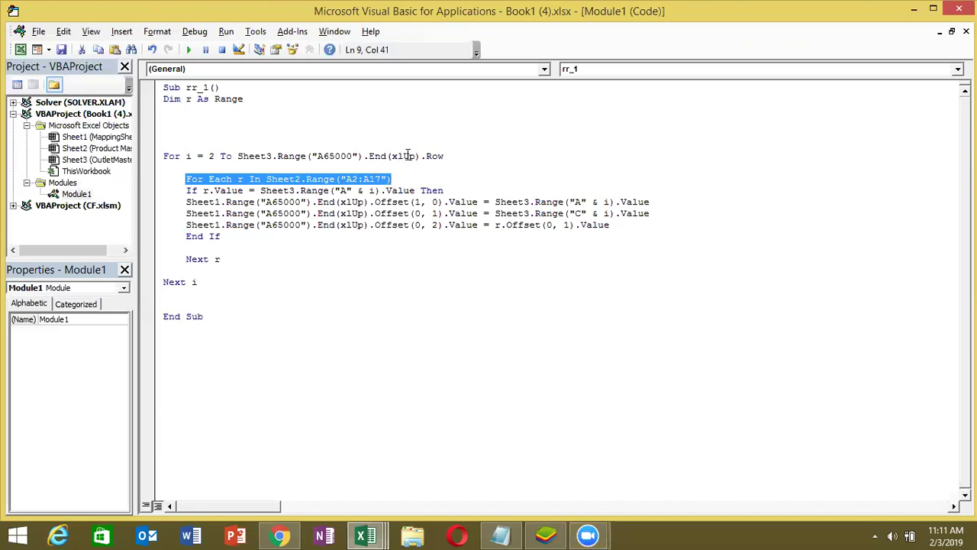
pyautogui.click(227, 188)
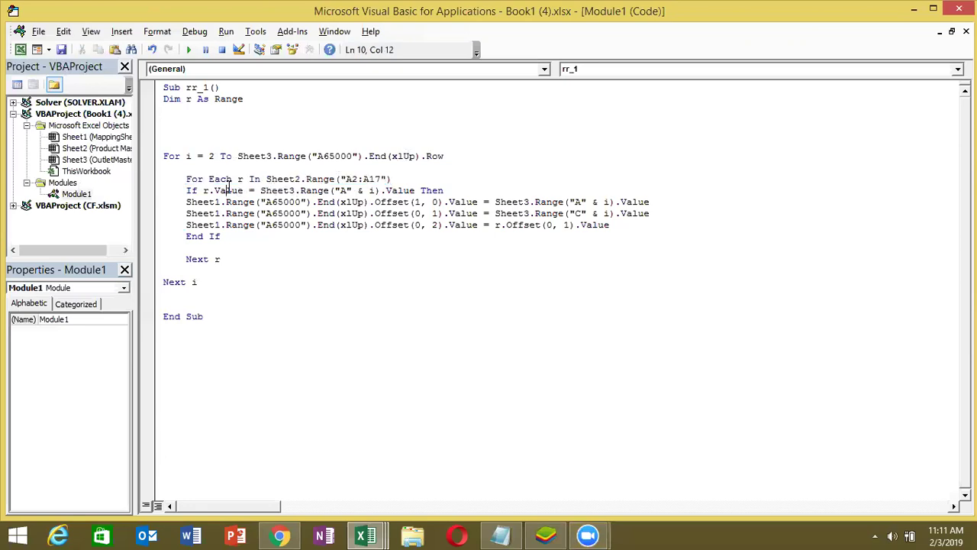
# Step: In Excel, review OutletMaster zones and select Product Master's Zone column A2:A17
pyautogui.click(214, 156)
pyautogui.hotkey('alt', 'F11')
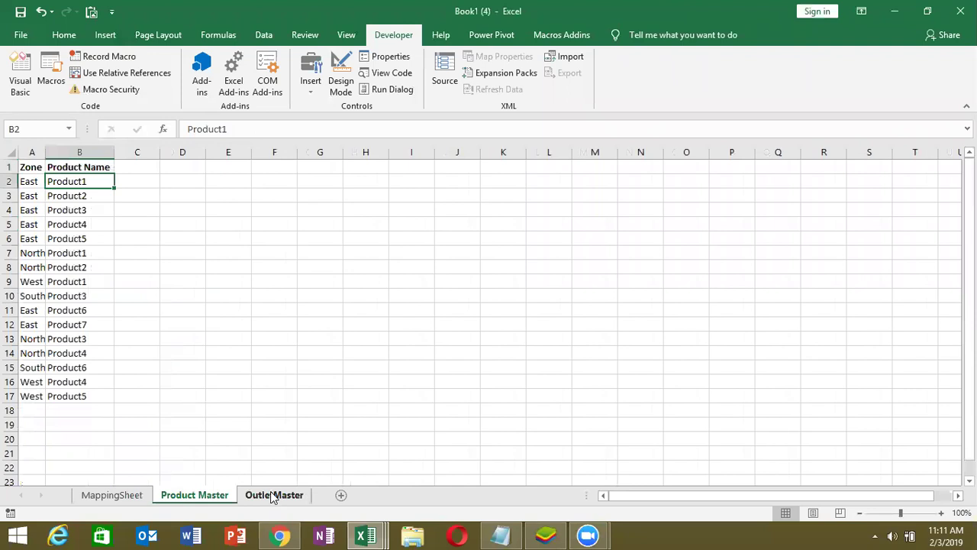
pyautogui.click(270, 494)
pyautogui.click(33, 183)
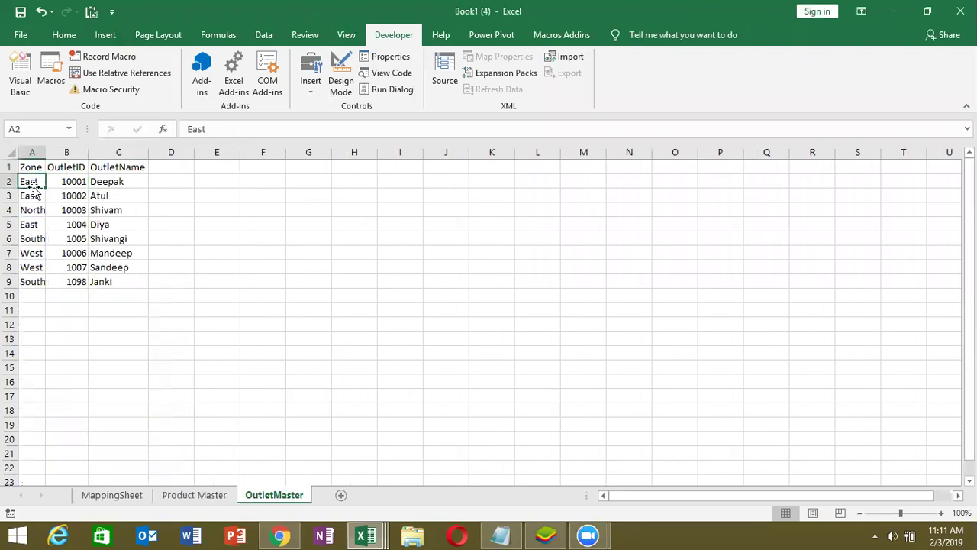
pyautogui.click(177, 495)
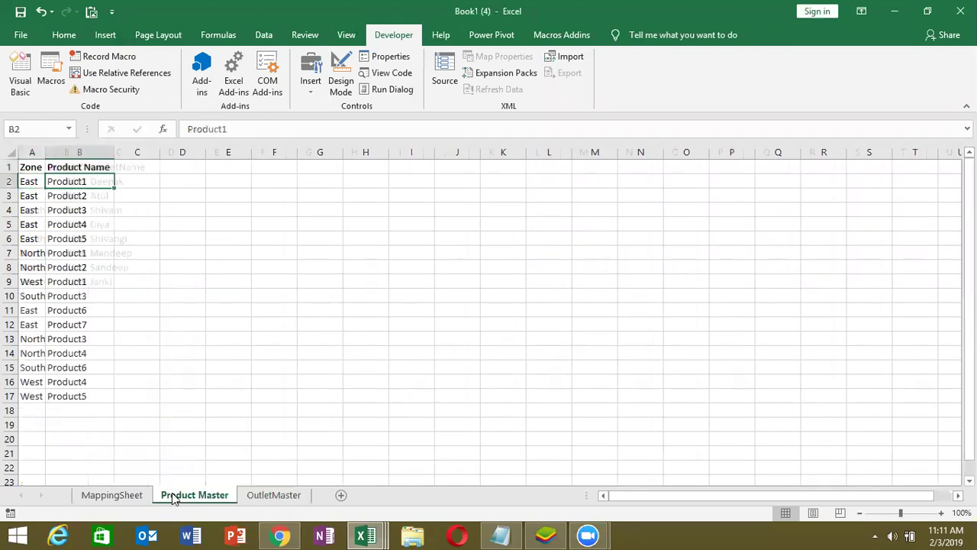
pyautogui.press('Up')
pyautogui.click(33, 183)
pyautogui.hotkey('ctrl', 'shift', 'Down')
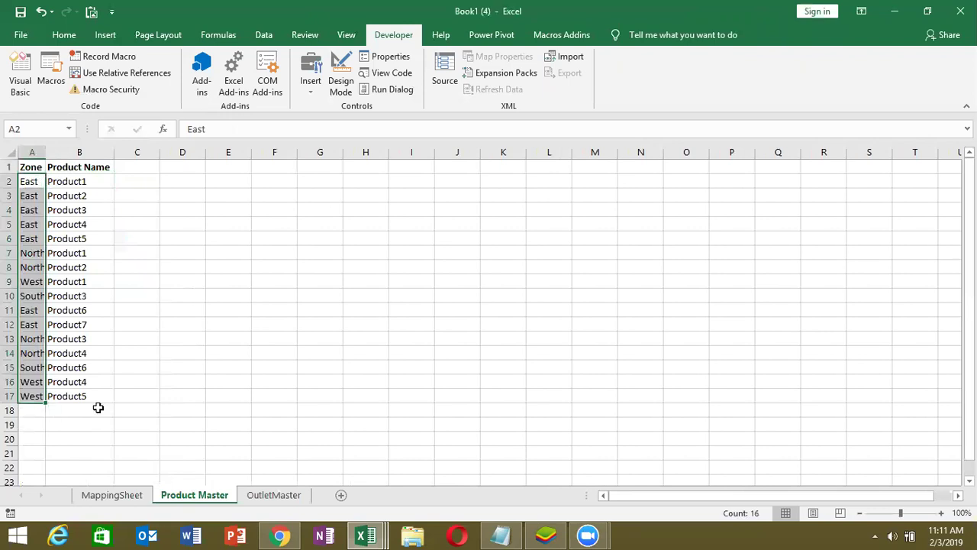
# Step: Compare MappingSheet row 2's zone, distributor and product with OutletMaster and Product1
pyautogui.click(115, 495)
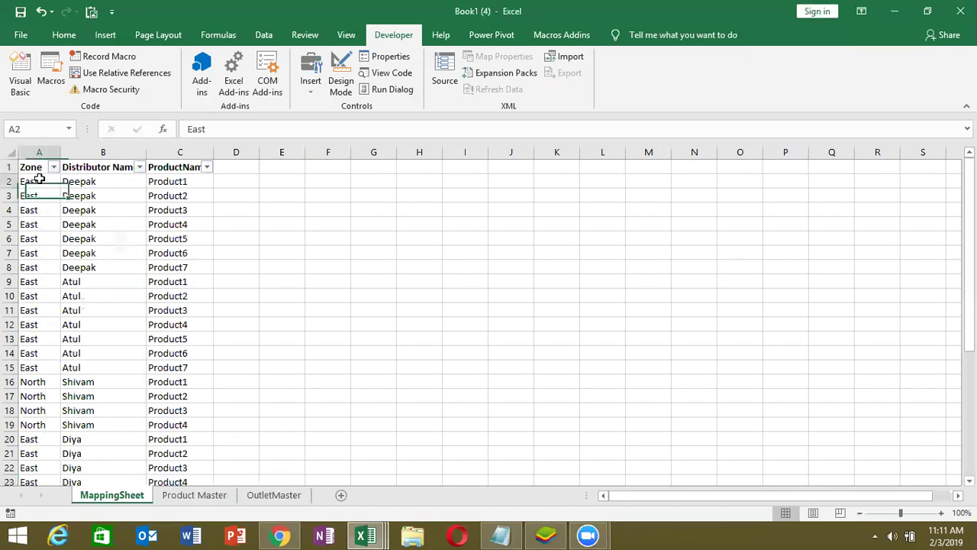
pyautogui.moveTo(38, 181); pyautogui.dragTo(76, 181)
pyautogui.click(276, 497)
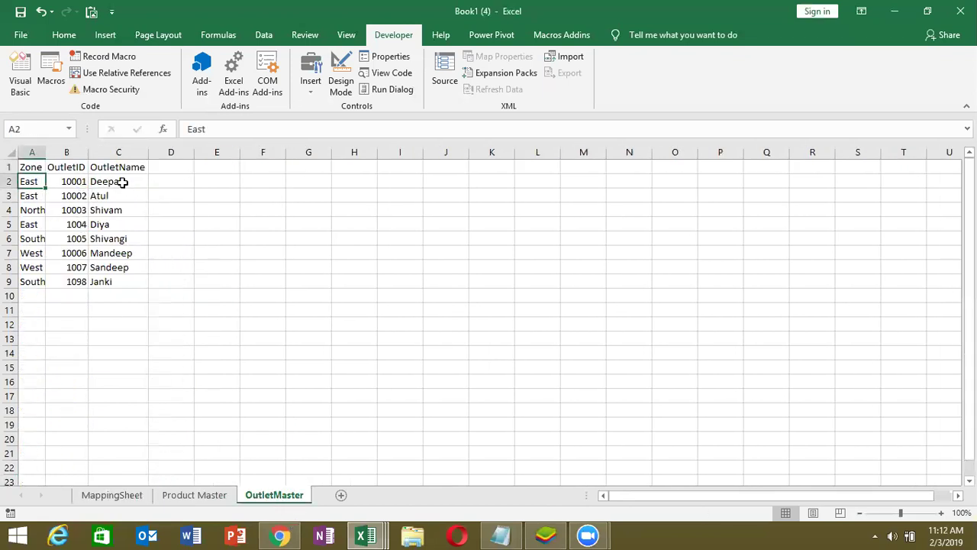
pyautogui.click(118, 495)
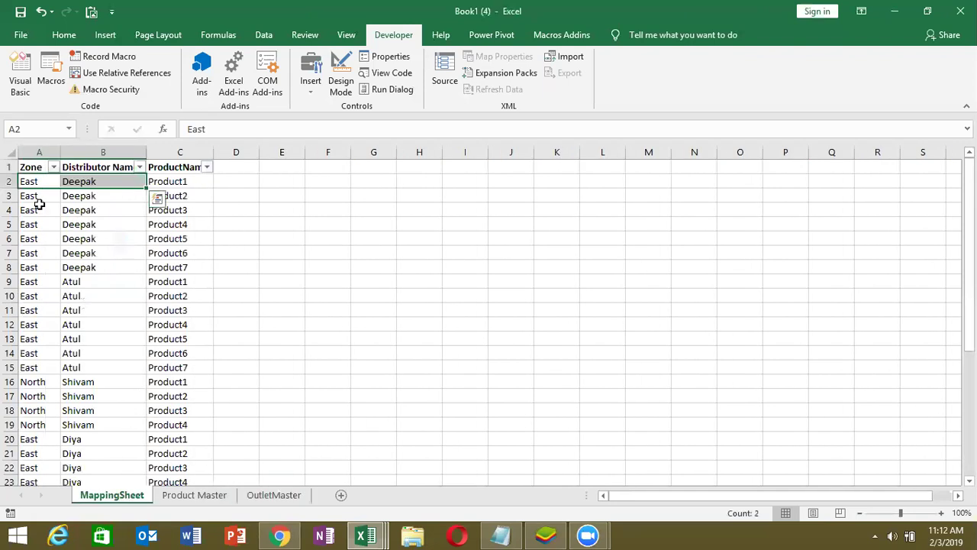
pyautogui.click(179, 184)
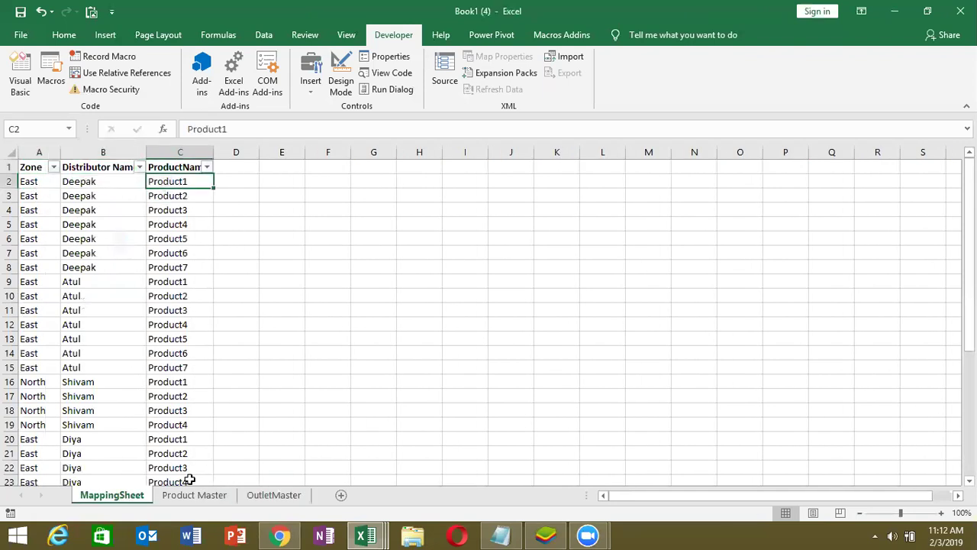
pyautogui.click(193, 495)
pyautogui.click(59, 183)
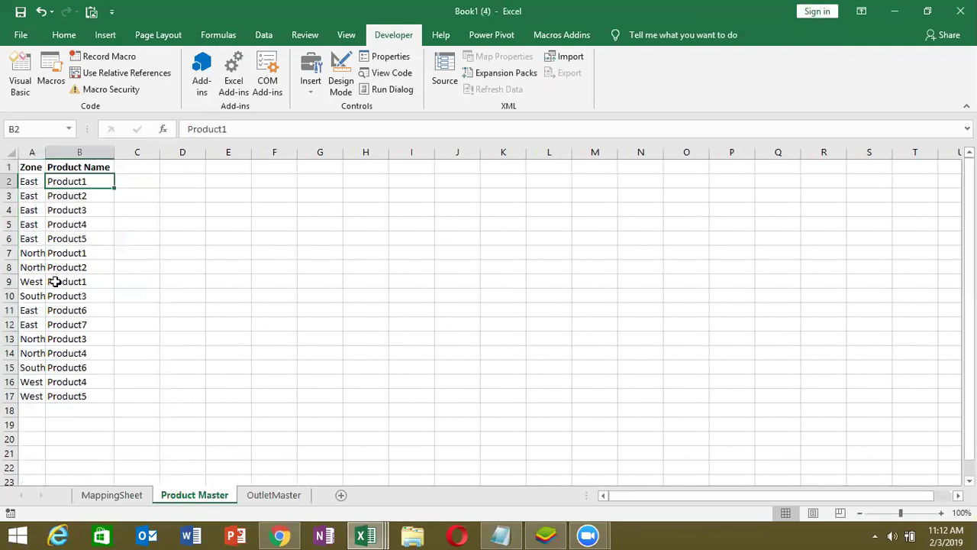
# Step: Compare MappingSheet row 3 (zone, distributor Deepak, Product2) against the source sheets
pyautogui.click(29, 197)
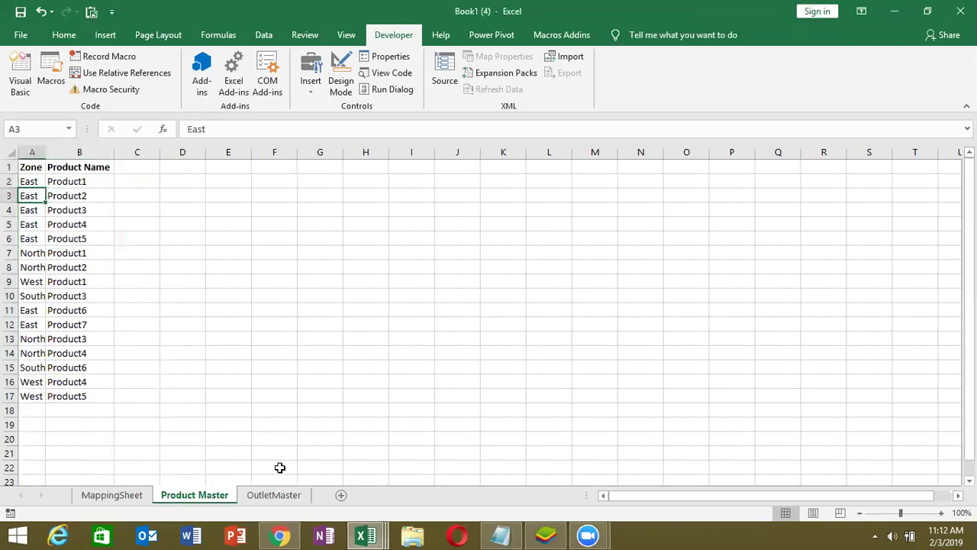
pyautogui.click(274, 496)
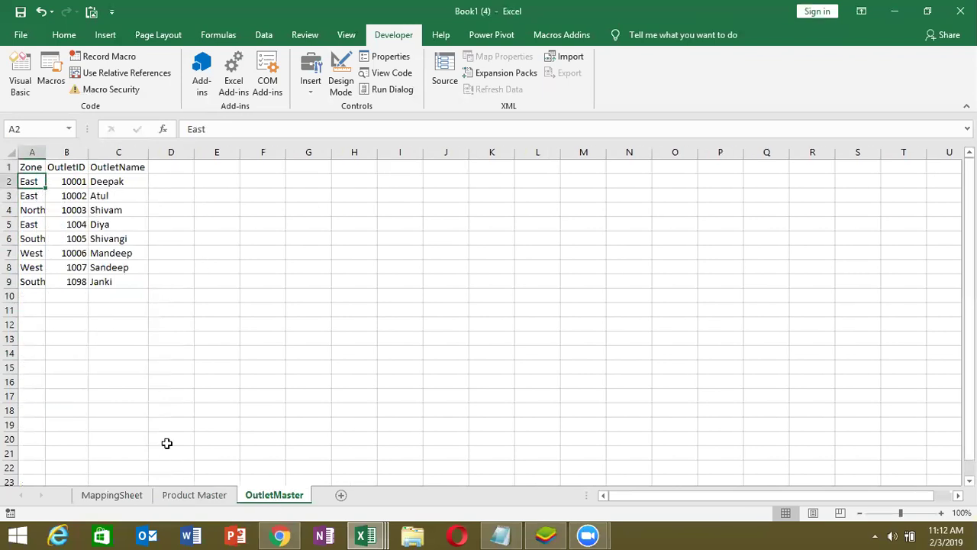
pyautogui.click(111, 495)
pyautogui.click(28, 196)
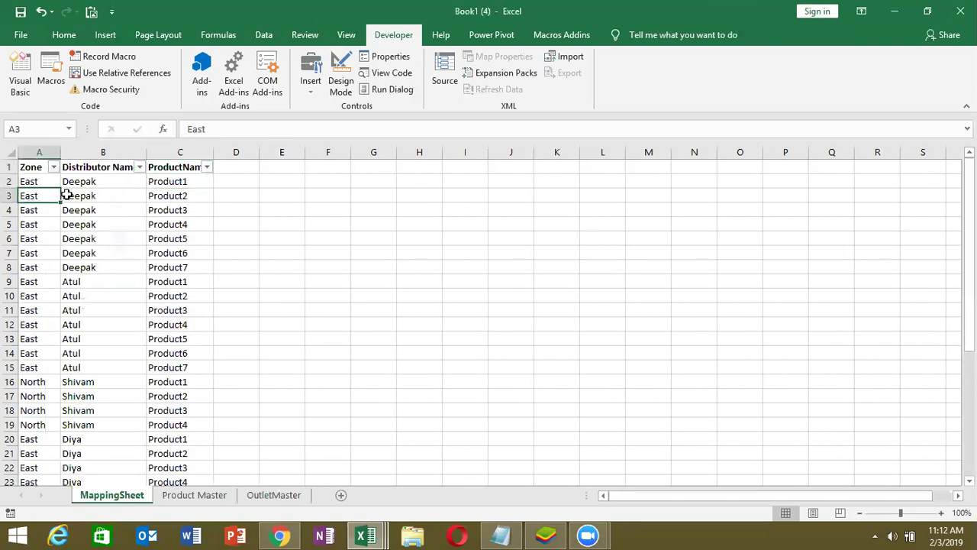
pyautogui.click(67, 196)
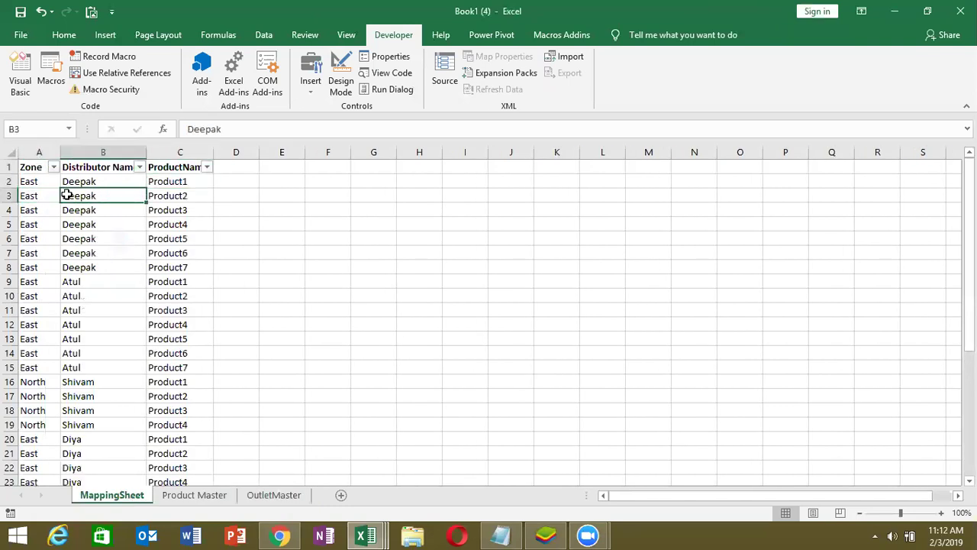
pyautogui.click(183, 496)
pyautogui.click(86, 195)
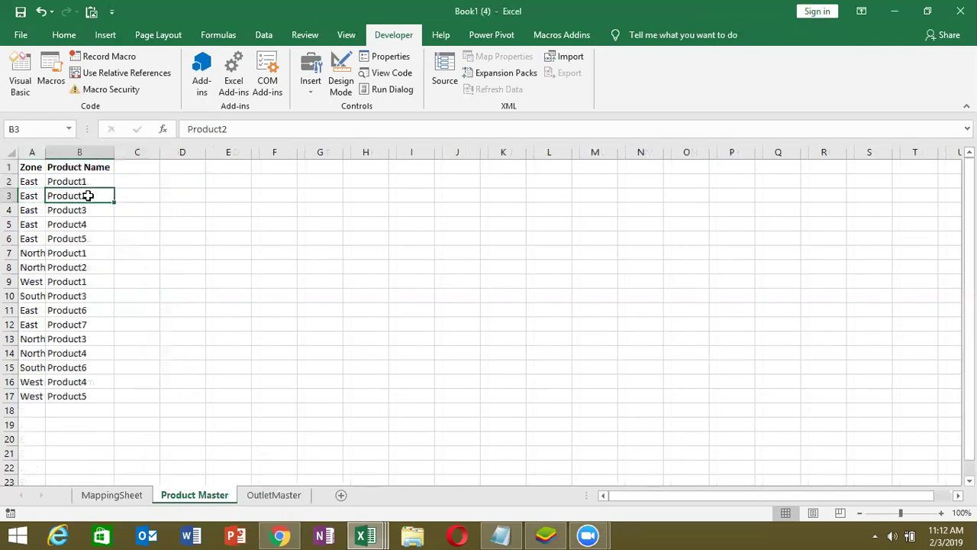
pyautogui.click(122, 496)
pyautogui.click(187, 197)
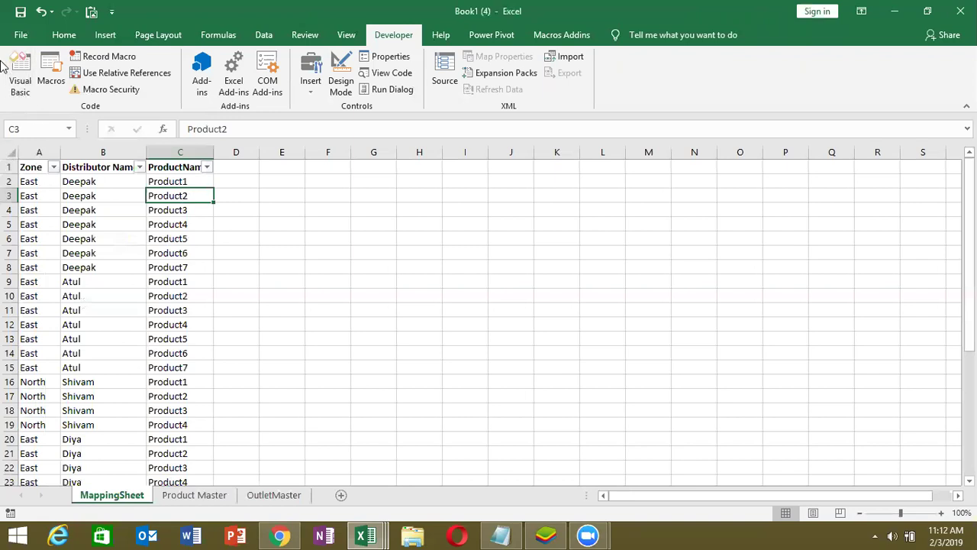
# Step: Open Save As and browse to Local Disk (D:) > DVD, selecting the Excel folder
pyautogui.click(15, 35)
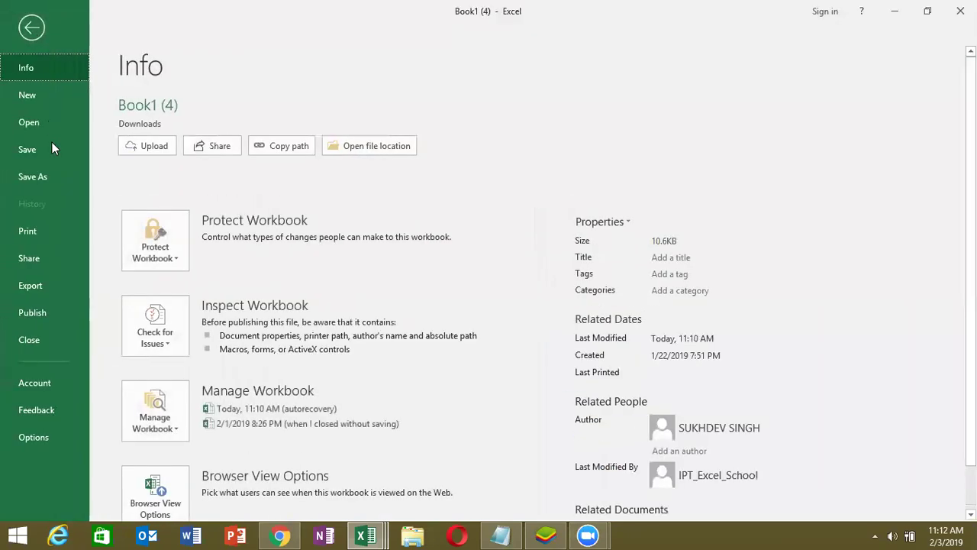
pyautogui.click(45, 168)
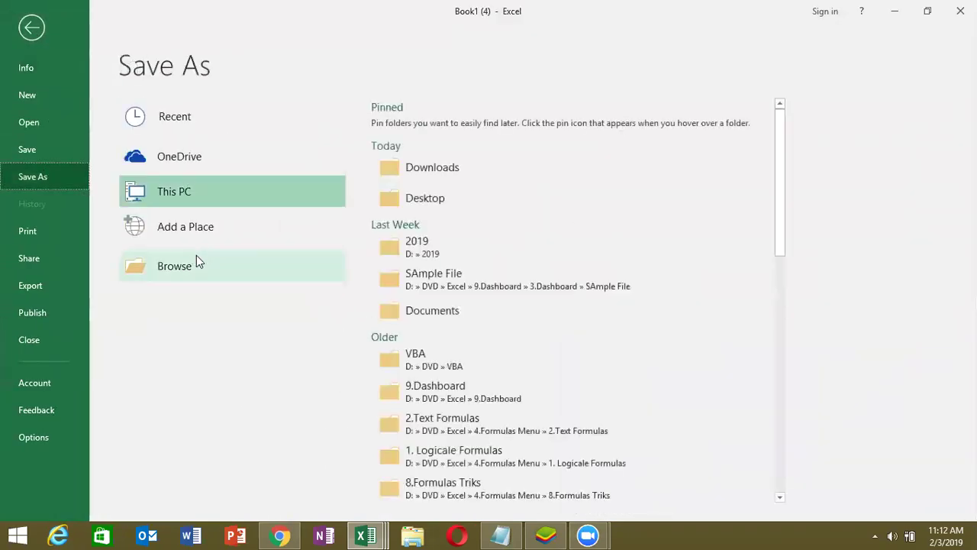
pyautogui.click(195, 267)
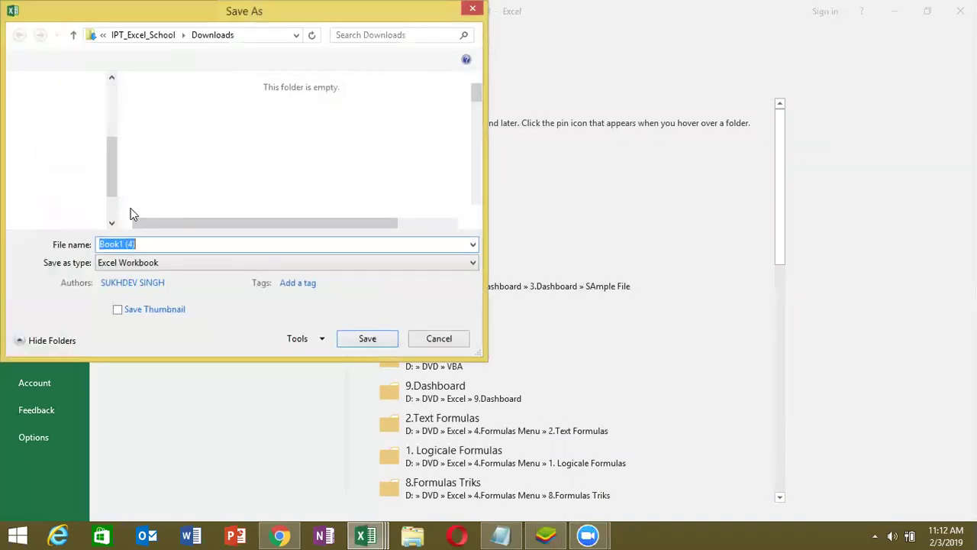
pyautogui.click(73, 215)
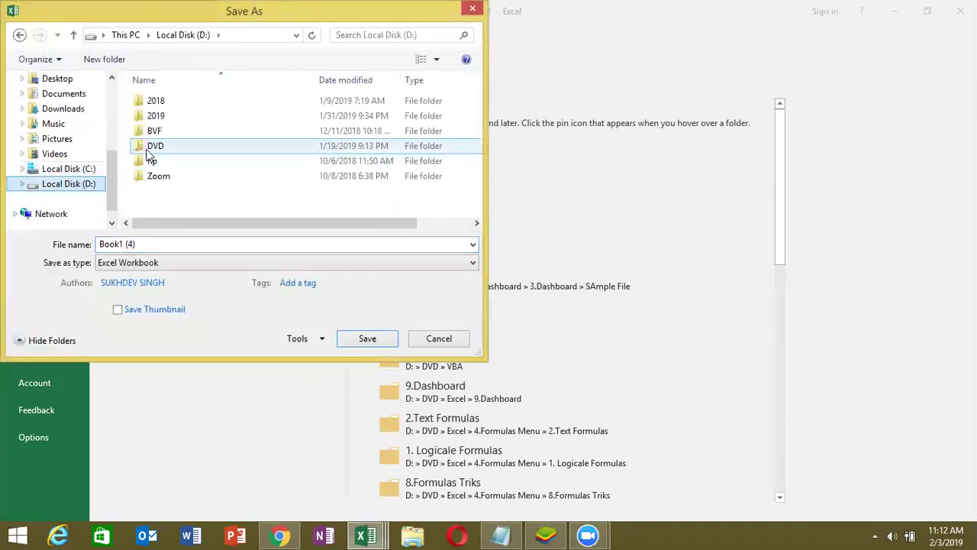
pyautogui.click(153, 150)
pyautogui.doubleClick(152, 151)
pyautogui.click(163, 131)
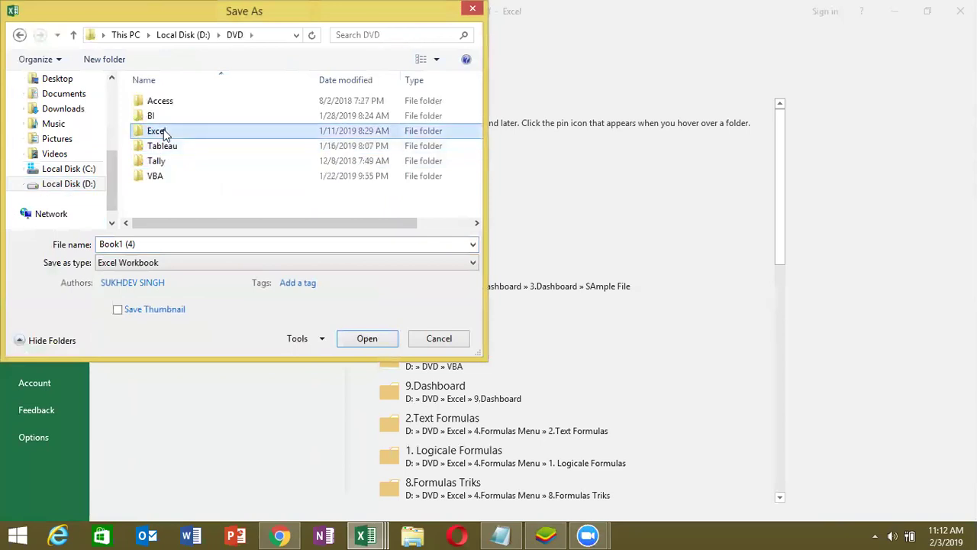